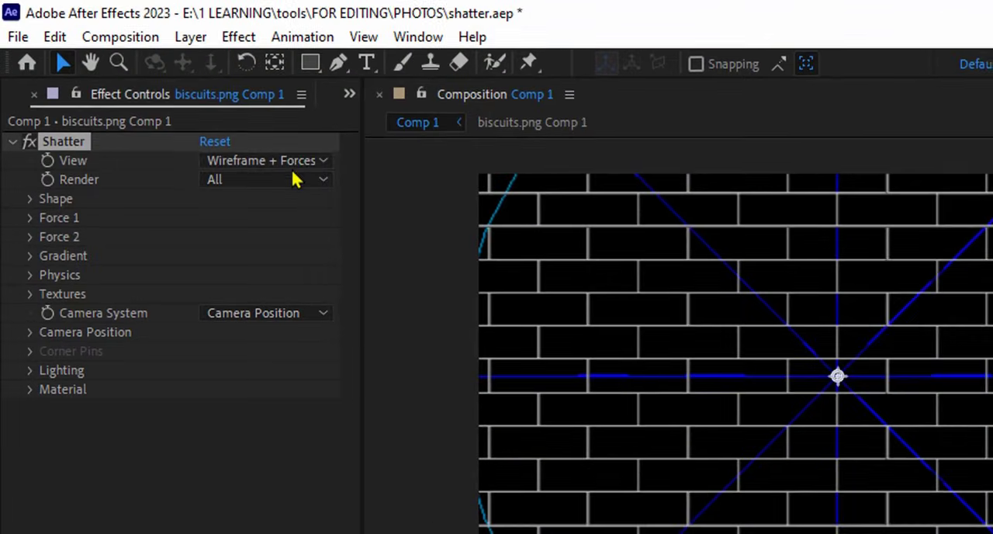
# Step: Set the Shatter view to Rendered and scrub the opening of the timeline to preview the effect
pyautogui.click(159, 90)
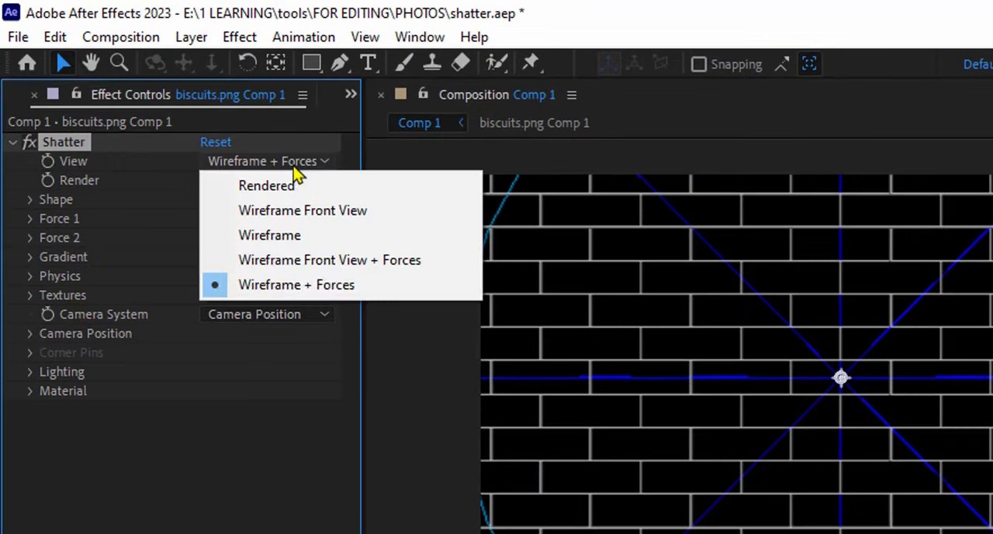
pyautogui.click(309, 195)
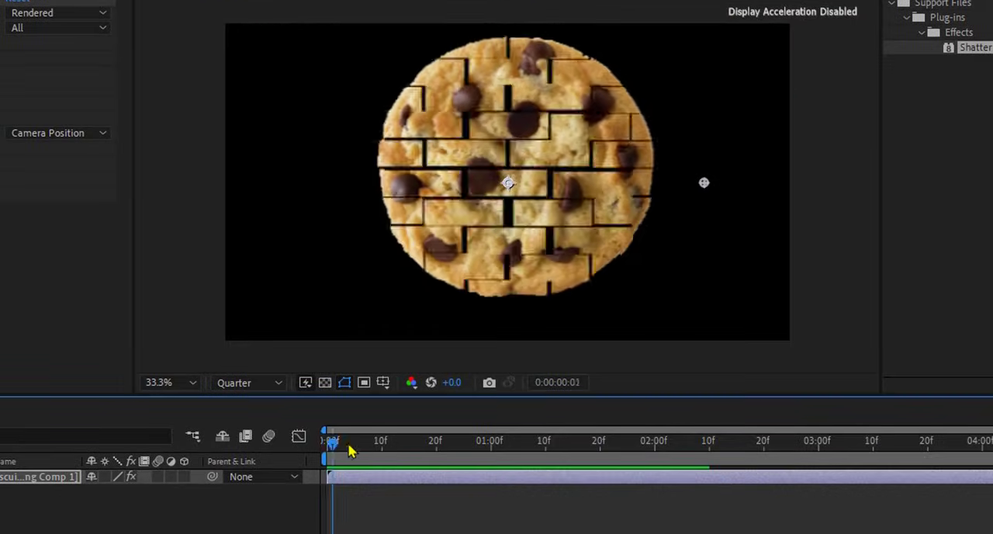
pyautogui.moveTo(637, 533); pyautogui.dragTo(708, 533)
pyautogui.moveTo(403, 452); pyautogui.dragTo(329, 464)
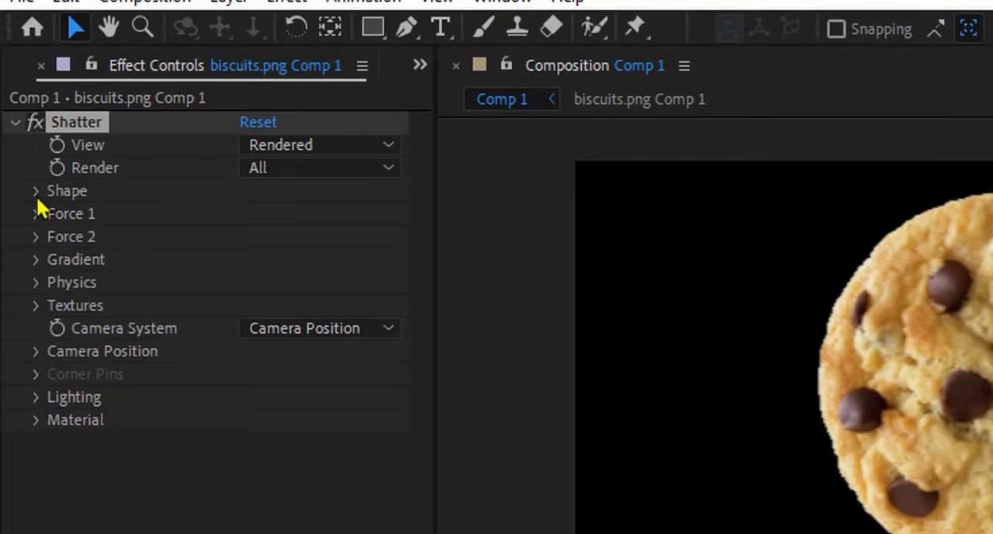
# Step: Set the Shatter shape pattern to Glass and preview the break-up over the first frames
pyautogui.click(36, 191)
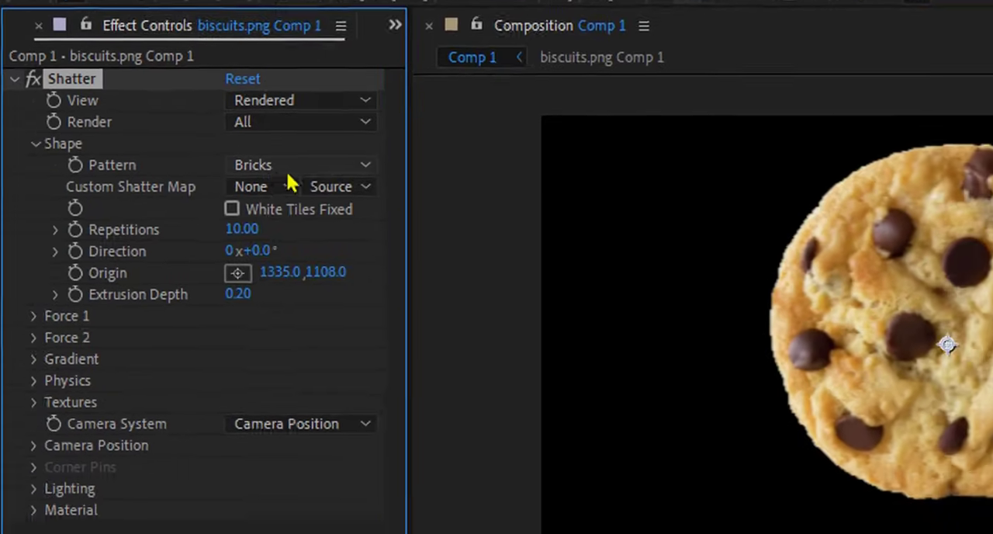
pyautogui.click(325, 217)
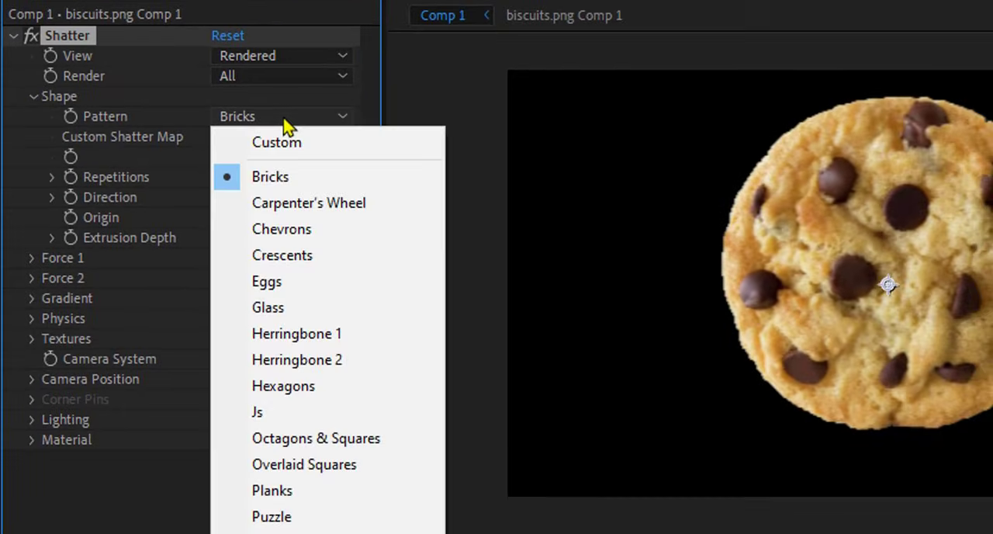
pyautogui.click(318, 310)
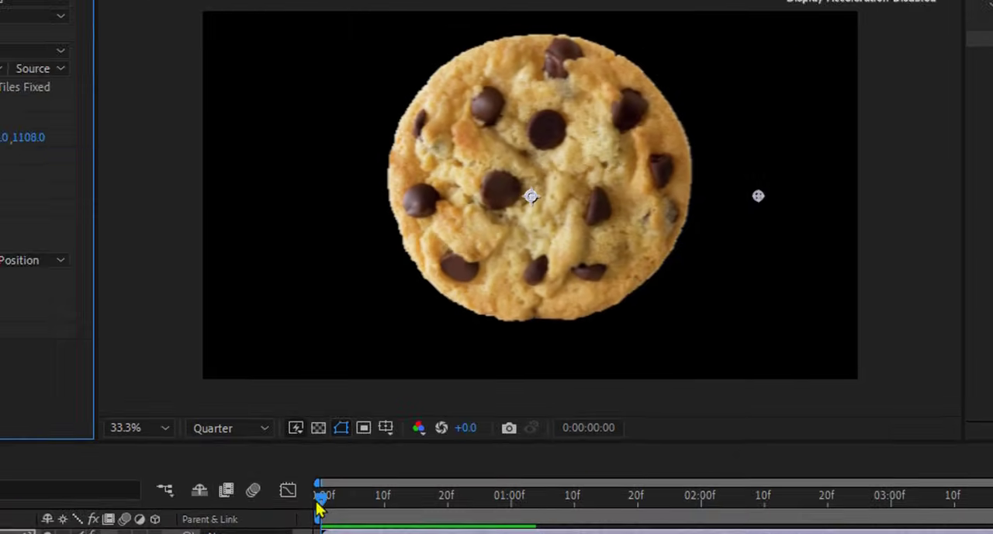
pyautogui.click(275, 475)
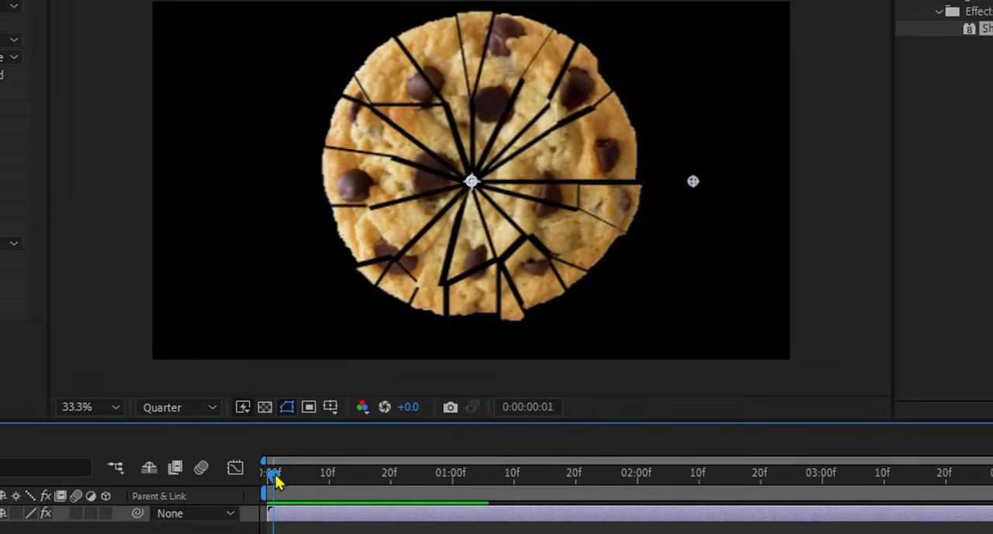
pyautogui.moveTo(277, 481)
pyautogui.mouseDown()
pyautogui.moveTo(315, 479)
pyautogui.moveTo(260, 487)
pyautogui.mouseUp()
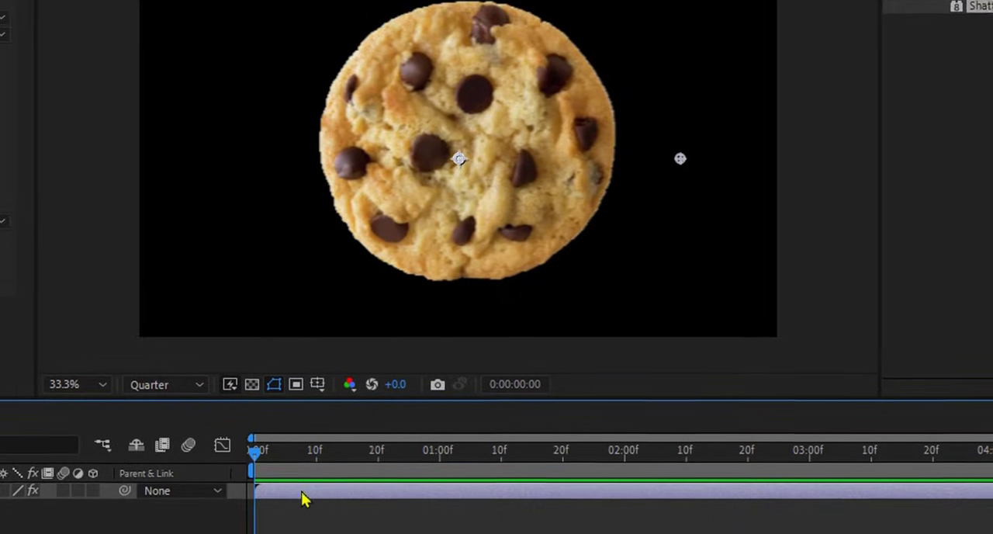
# Step: Create a white solid layer of 1920 × 1080 px above the biscuit layer
pyautogui.rightClick(338, 529)
pyautogui.moveTo(361, 252)
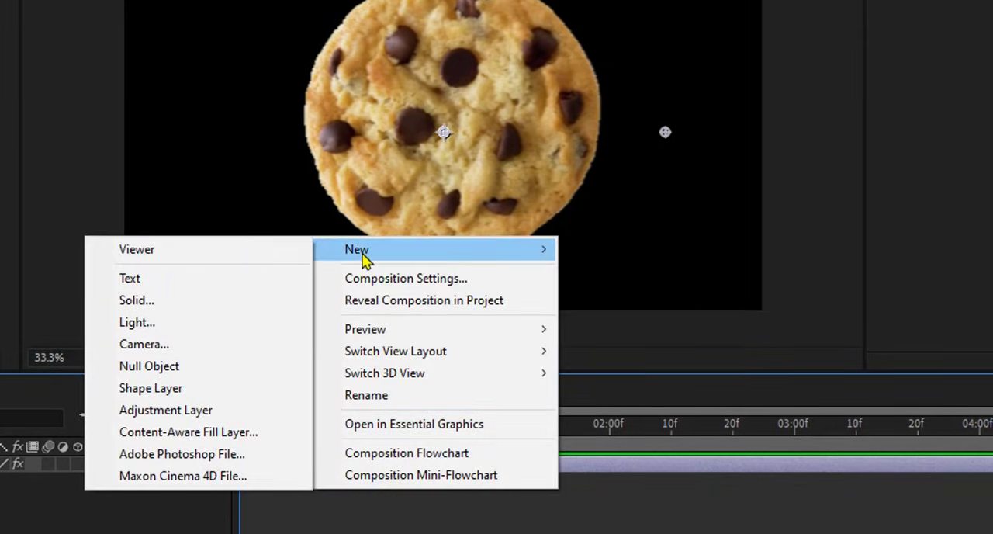
pyautogui.click(273, 304)
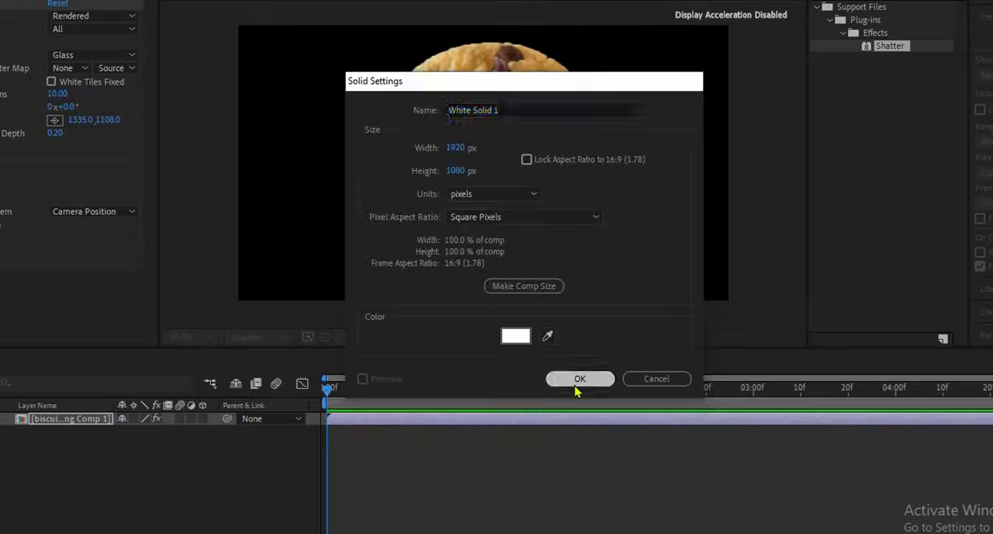
pyautogui.click(574, 380)
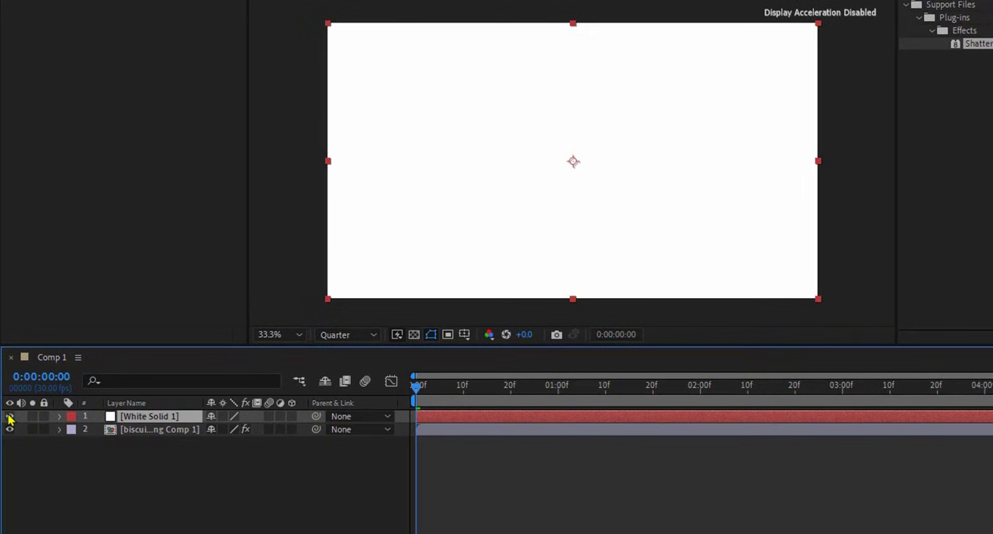
# Step: Hide the white solid and draw a four-point Pen mask on it around the cookie's upper-right half, checking its coverage
pyautogui.click(10, 417)
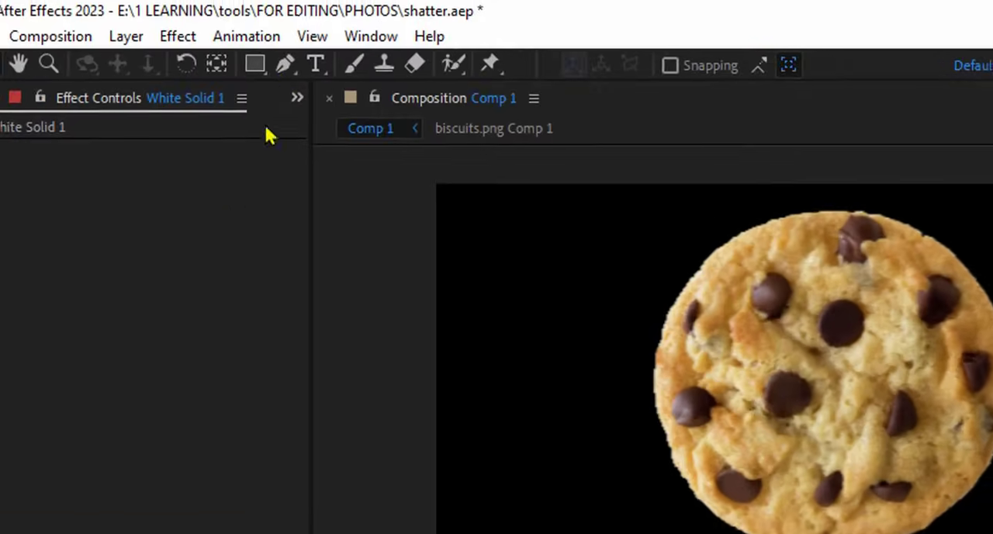
pyautogui.click(284, 66)
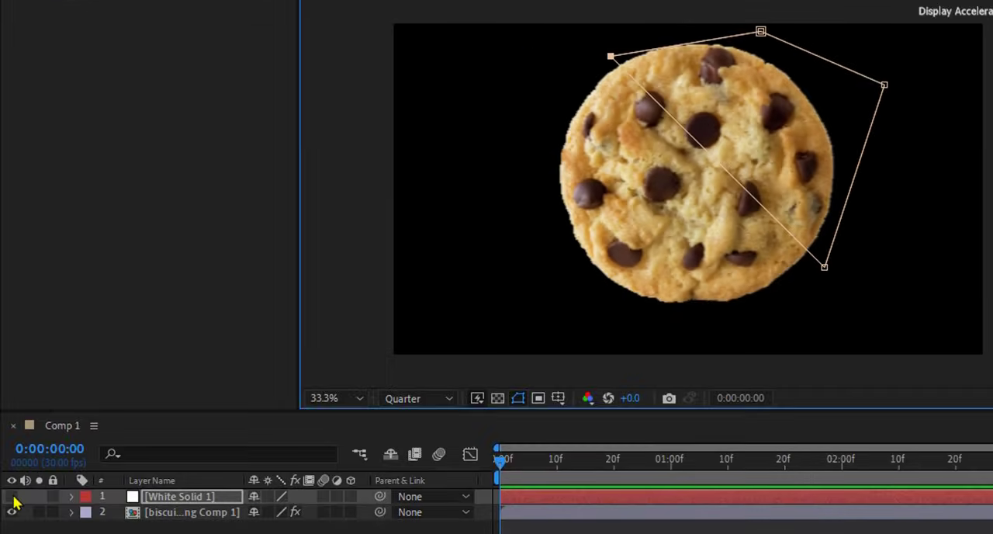
pyautogui.click(12, 498)
pyautogui.click(12, 497)
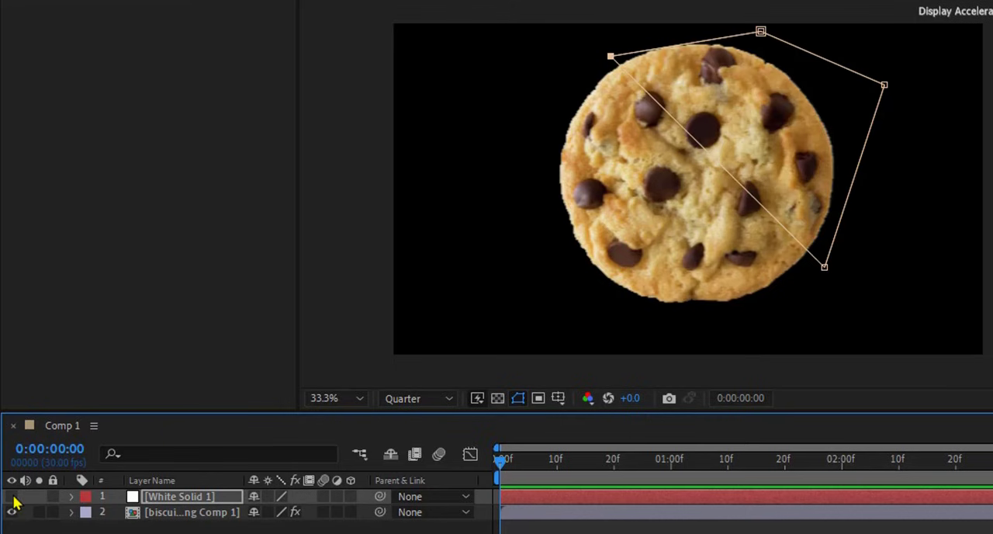
# Step: Set the biscuit layer's Shatter gradient layer to White Solid 1, using Effects & Masks as its source
pyautogui.click(179, 517)
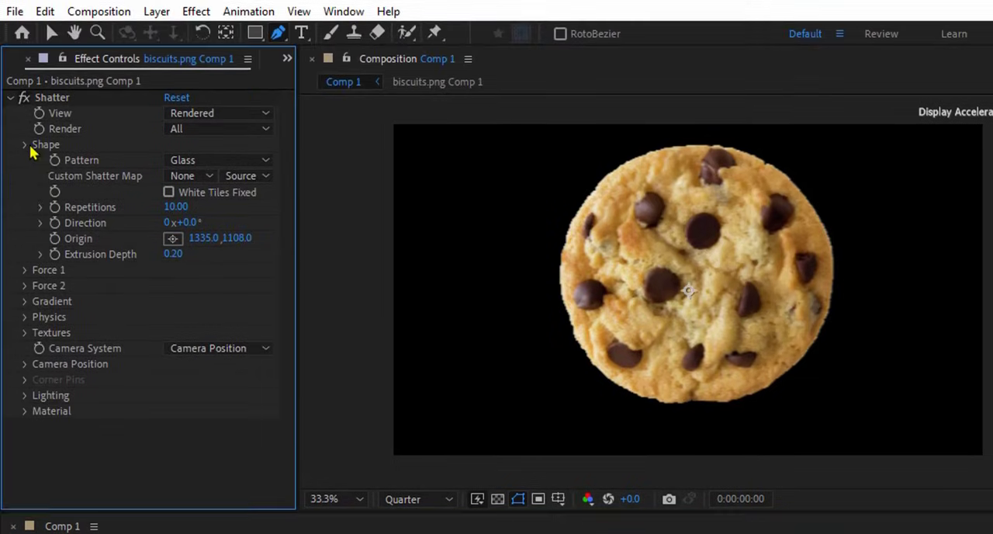
pyautogui.click(30, 148)
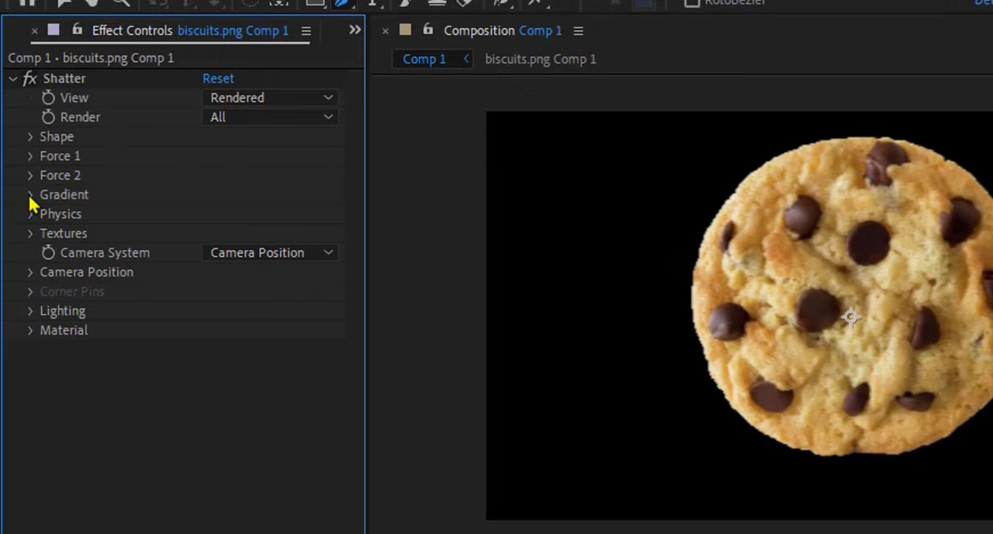
pyautogui.click(27, 193)
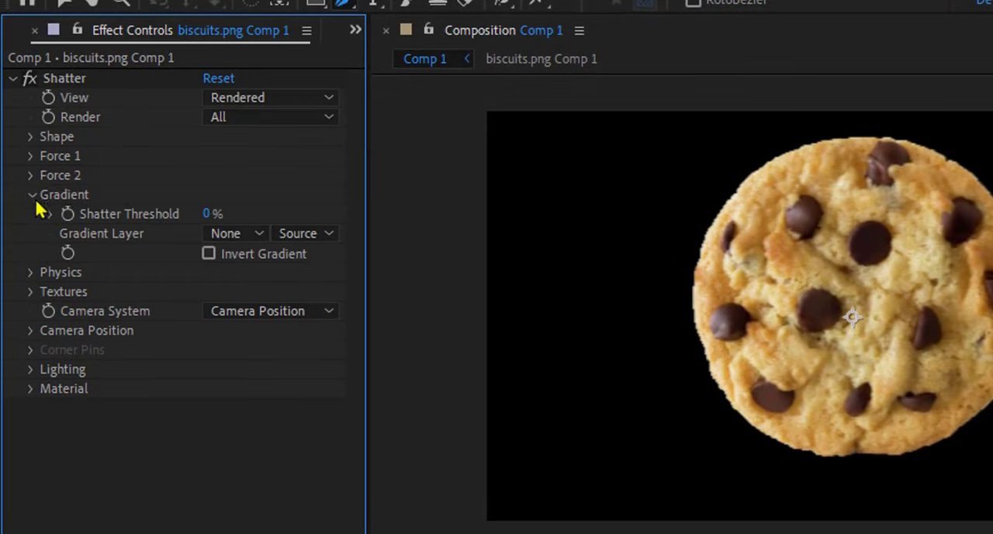
pyautogui.click(249, 243)
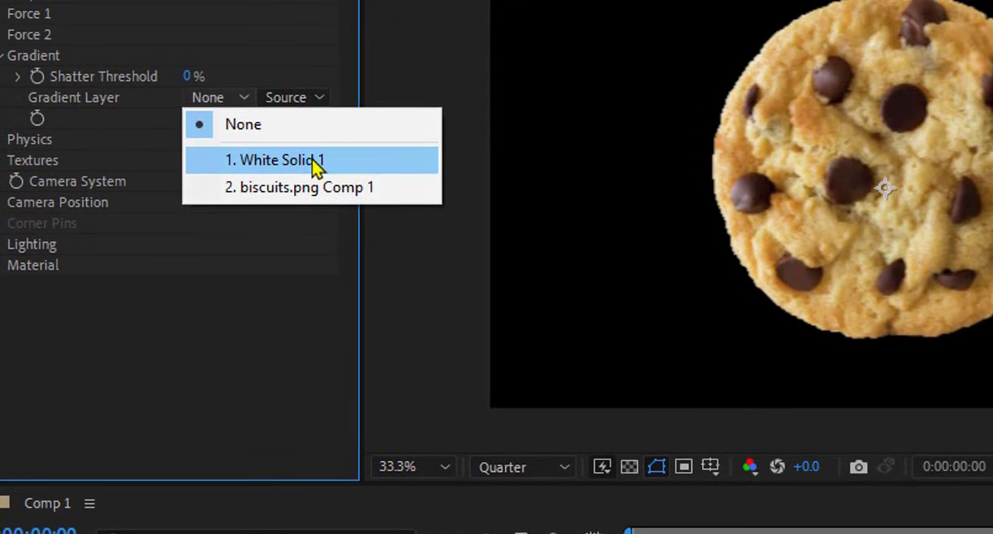
pyautogui.click(314, 59)
pyautogui.click(302, 98)
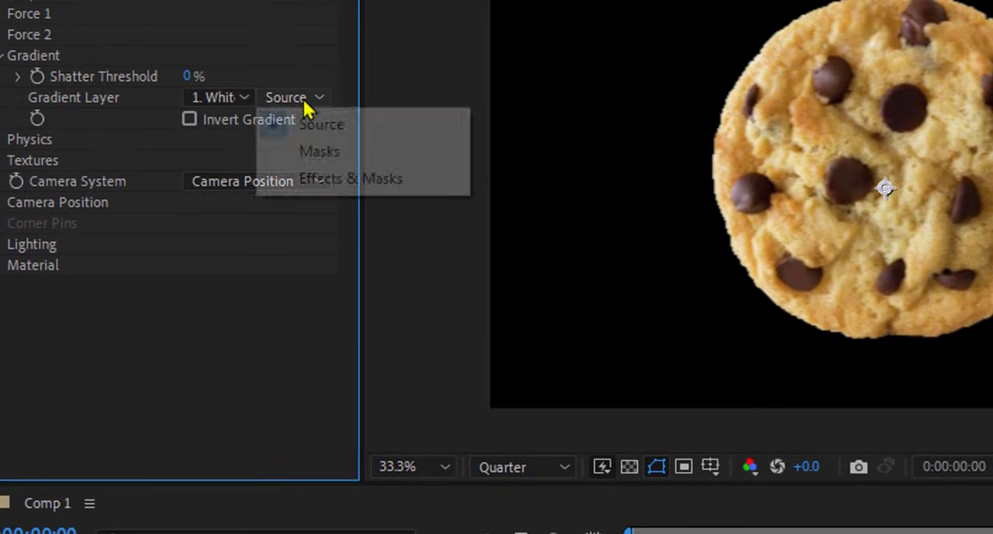
pyautogui.click(281, 183)
# Step: Set the Shatter Threshold to 1% and preview the partial break-up at frame 4
pyautogui.click(188, 75)
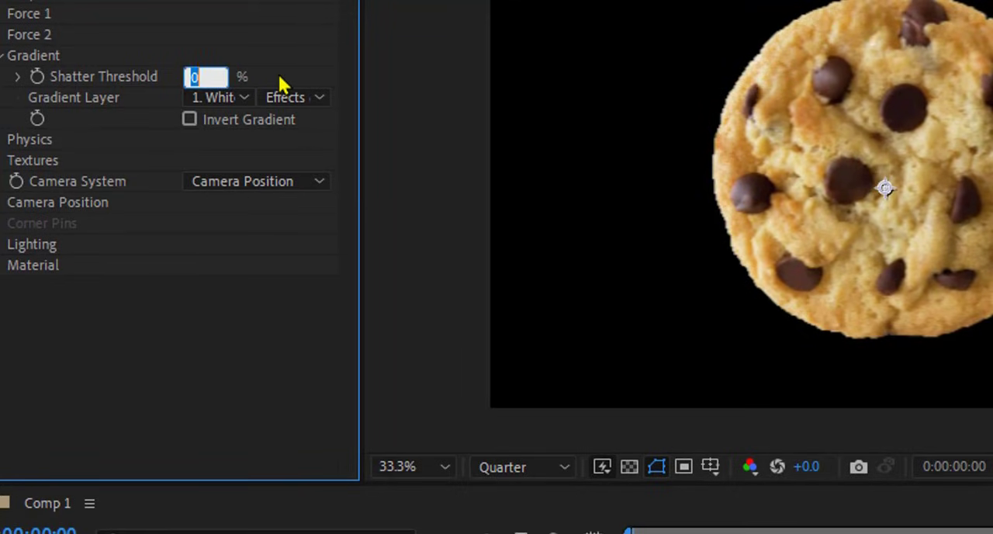
pyautogui.write('1')
pyautogui.press('Return')
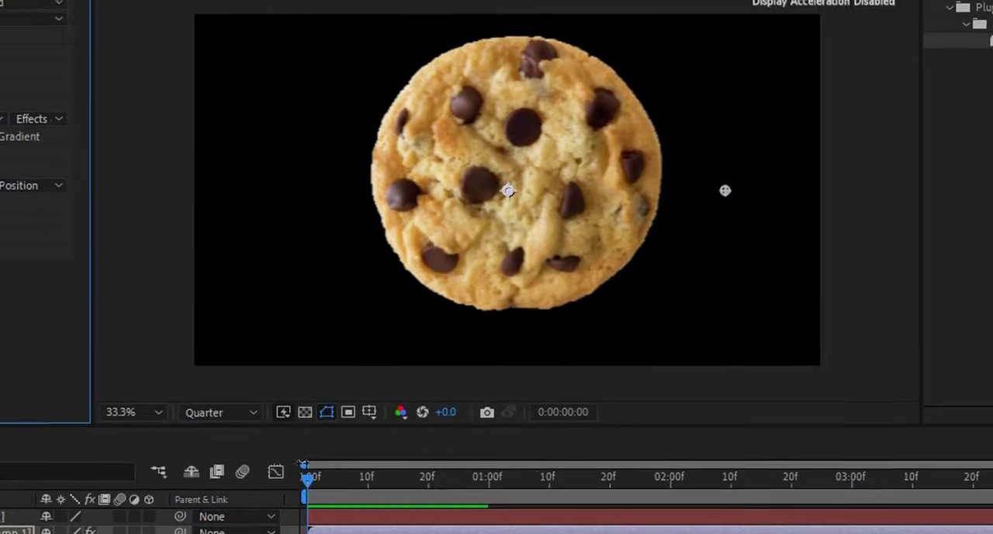
pyautogui.moveTo(308, 473); pyautogui.dragTo(313, 491)
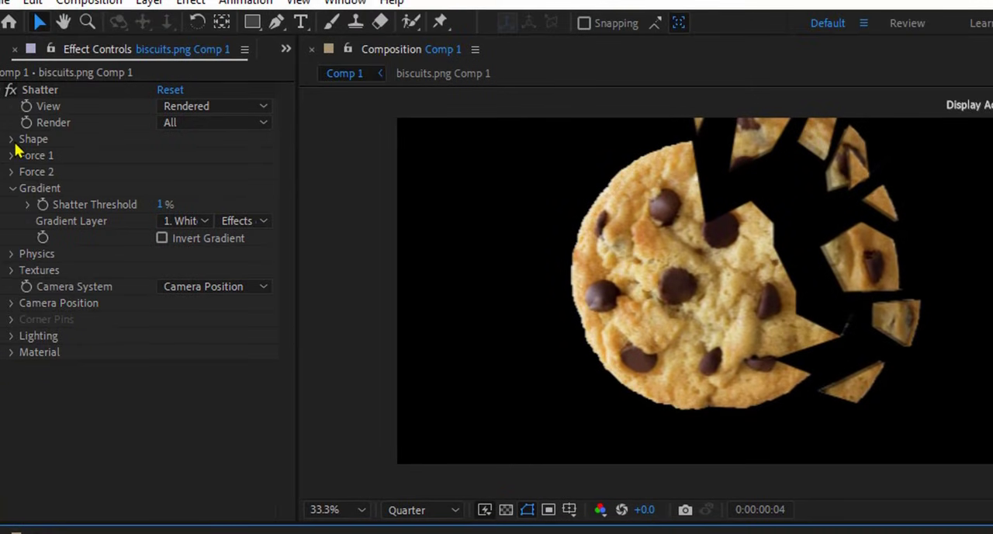
# Step: Set the shatter shape's Repetitions to 50 and preview the smaller pieces at frame 6
pyautogui.click(12, 140)
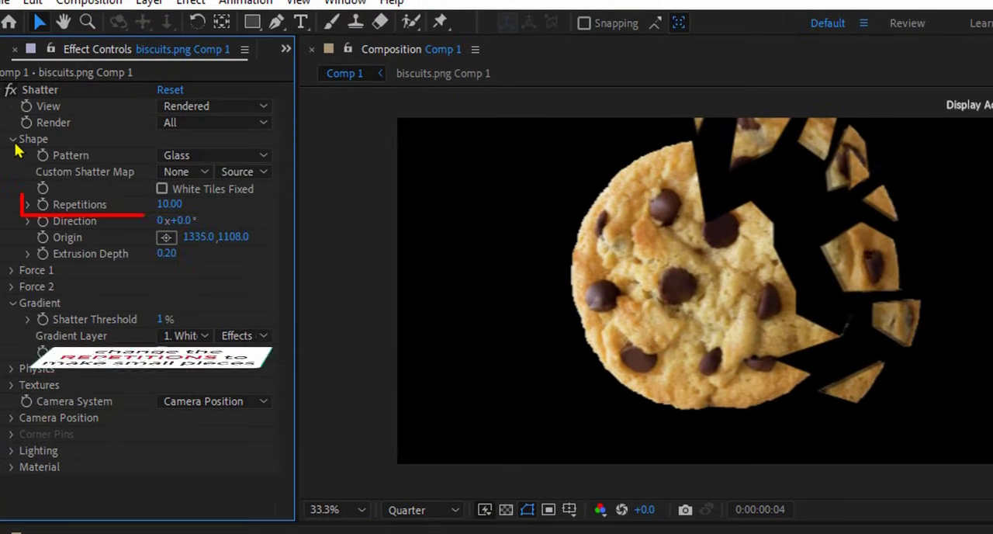
pyautogui.click(170, 205)
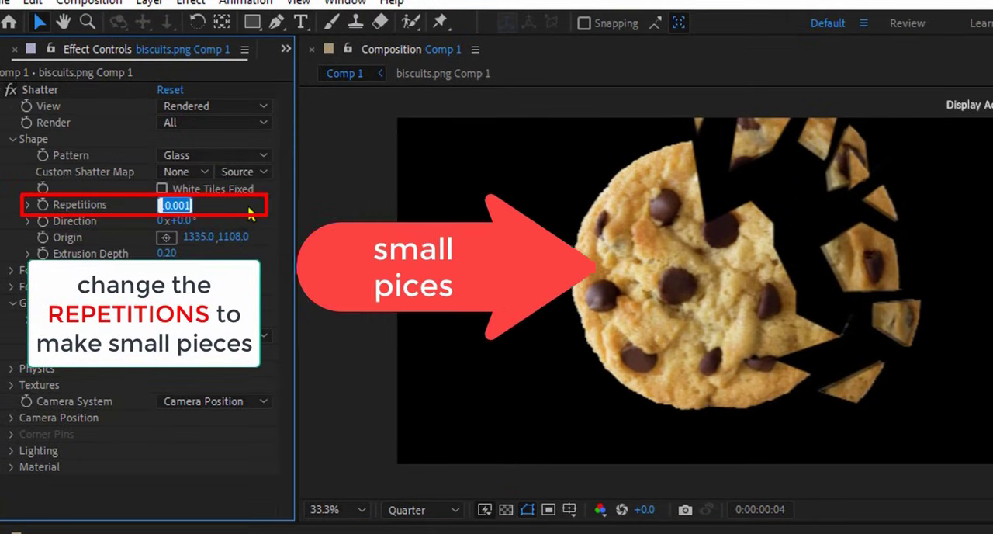
pyautogui.write('50')
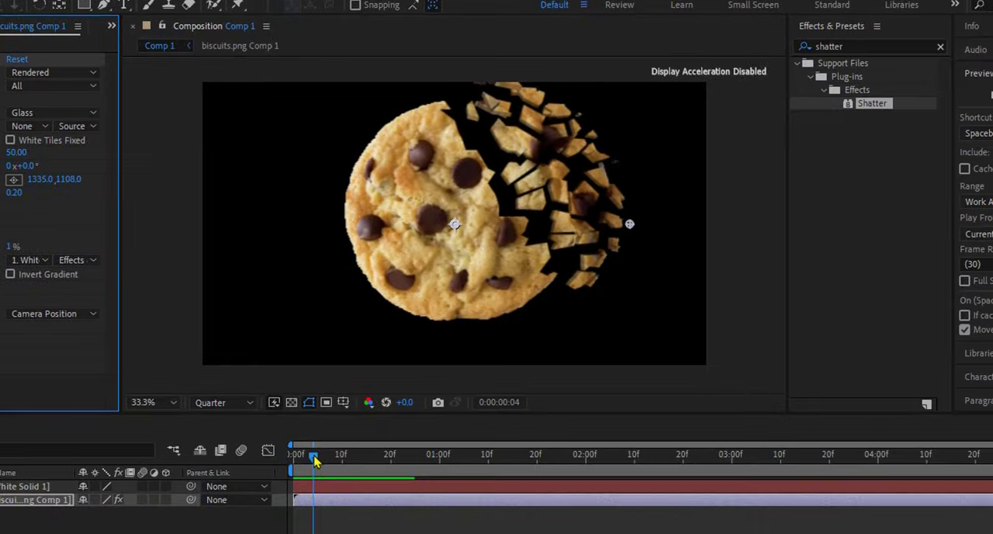
pyautogui.moveTo(313, 458)
pyautogui.mouseDown()
pyautogui.moveTo(292, 459)
pyautogui.moveTo(343, 460)
pyautogui.moveTo(294, 465)
pyautogui.moveTo(328, 462)
pyautogui.mouseUp()
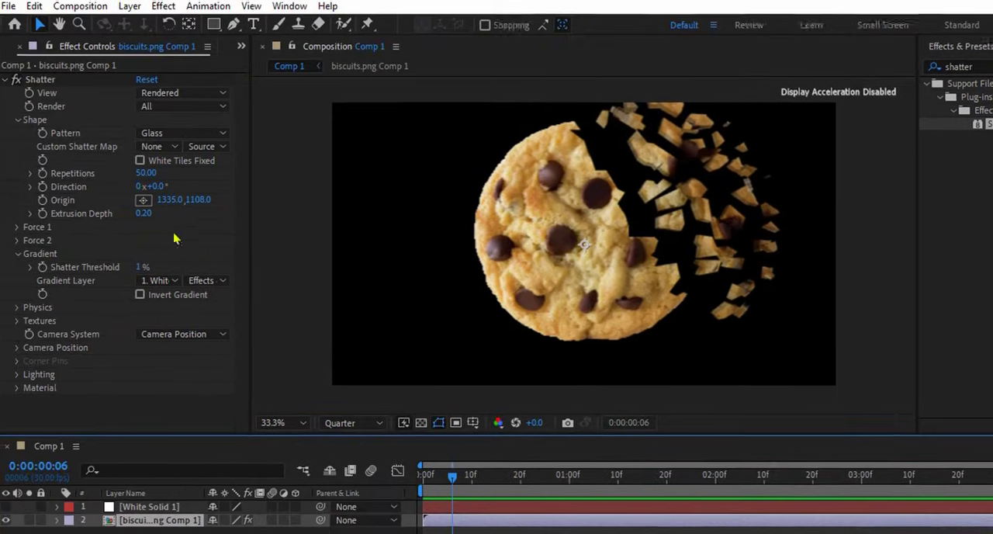
# Step: Set the shatter pieces' Extrusion Depth to 0.05 and scrub around frame 6 to check their thickness
pyautogui.click(15, 192)
pyautogui.write('0')
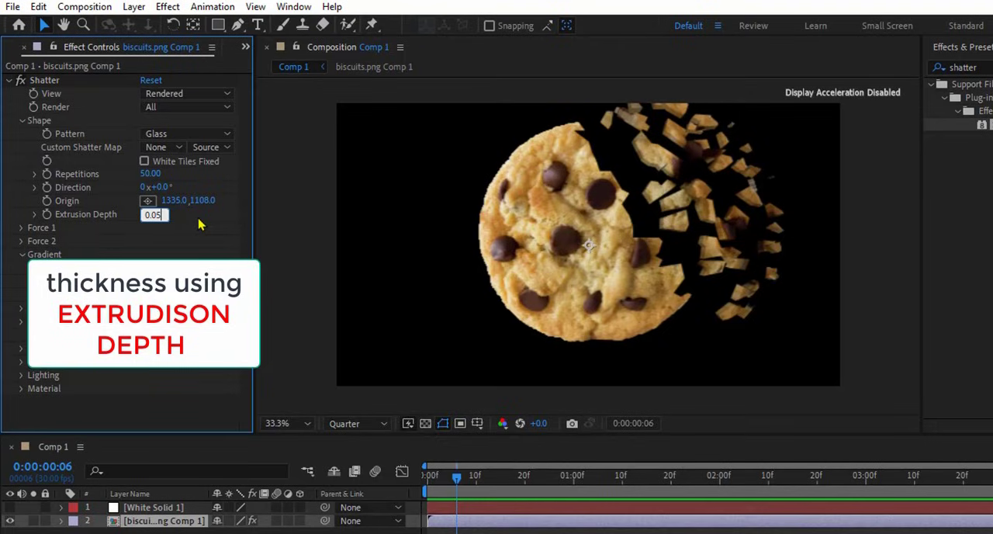
pyautogui.press('Return')
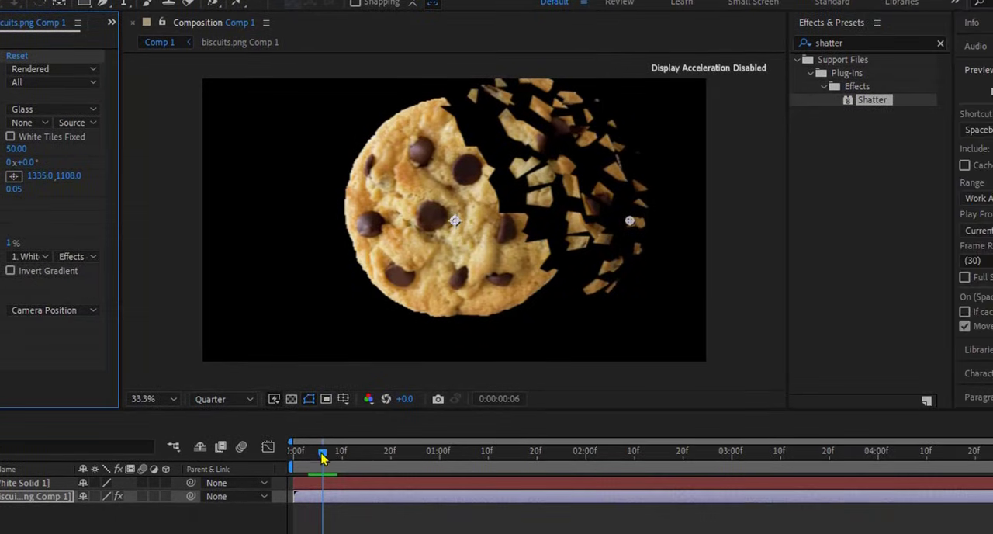
pyautogui.moveTo(458, 483); pyautogui.dragTo(454, 486)
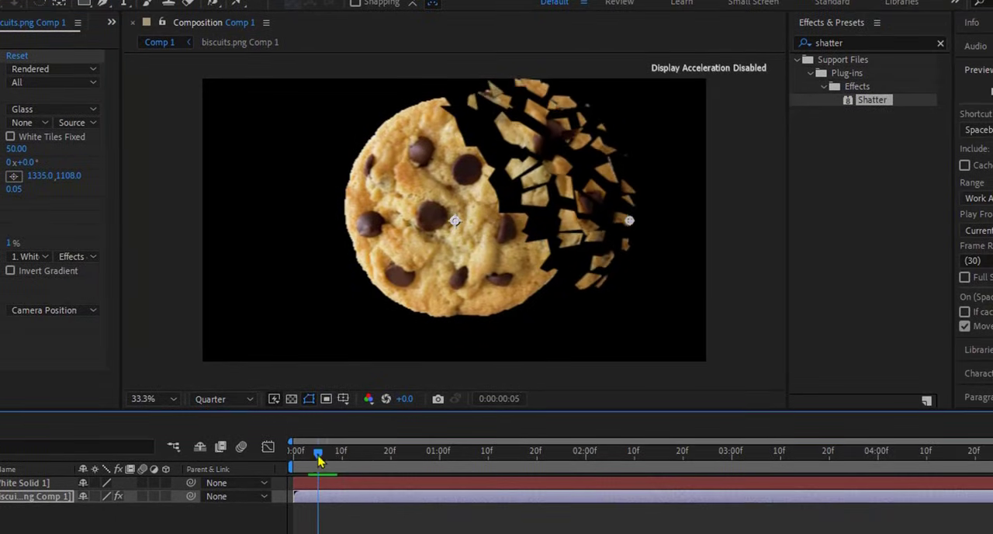
pyautogui.moveTo(318, 459); pyautogui.dragTo(322, 476)
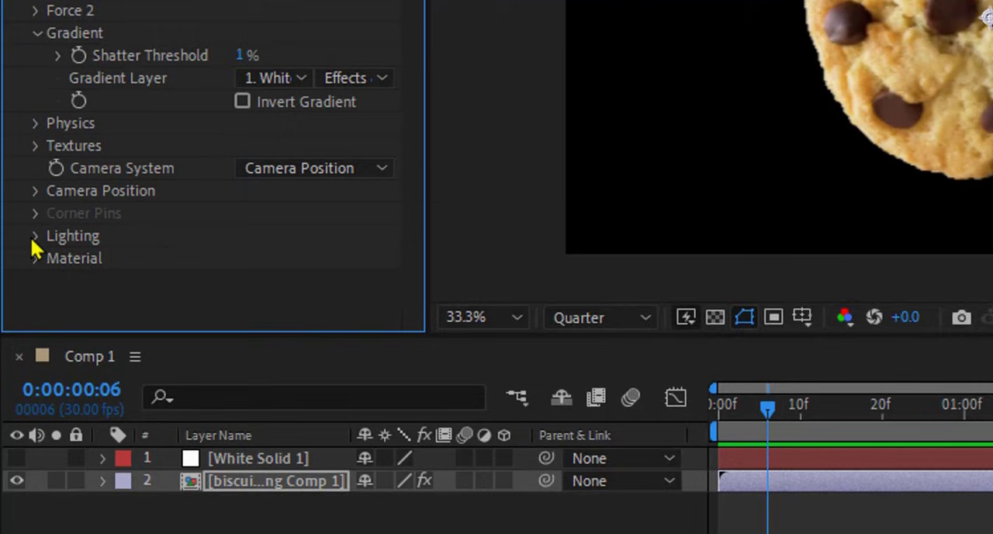
# Step: Set the Shatter lighting to Light Intensity 0.3, Light Depth 0 and Ambient Light 0.8, and preview the pieces
pyautogui.click(34, 239)
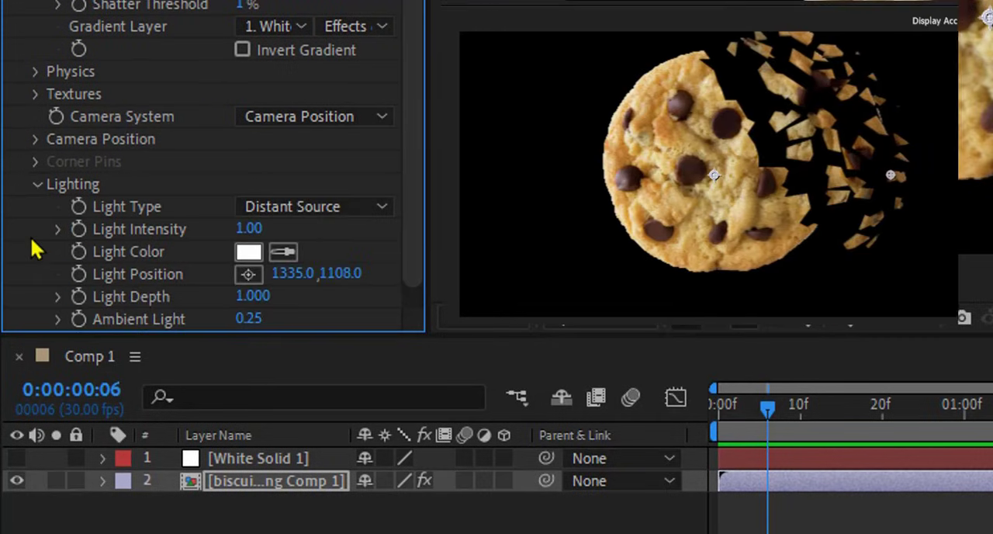
pyautogui.scroll(-1, 417, 285)
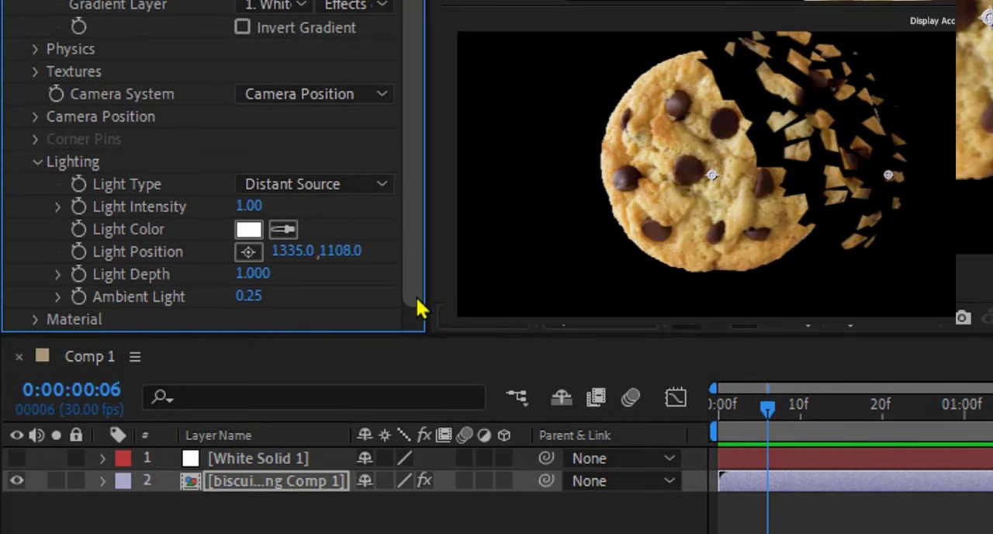
pyautogui.click(58, 207)
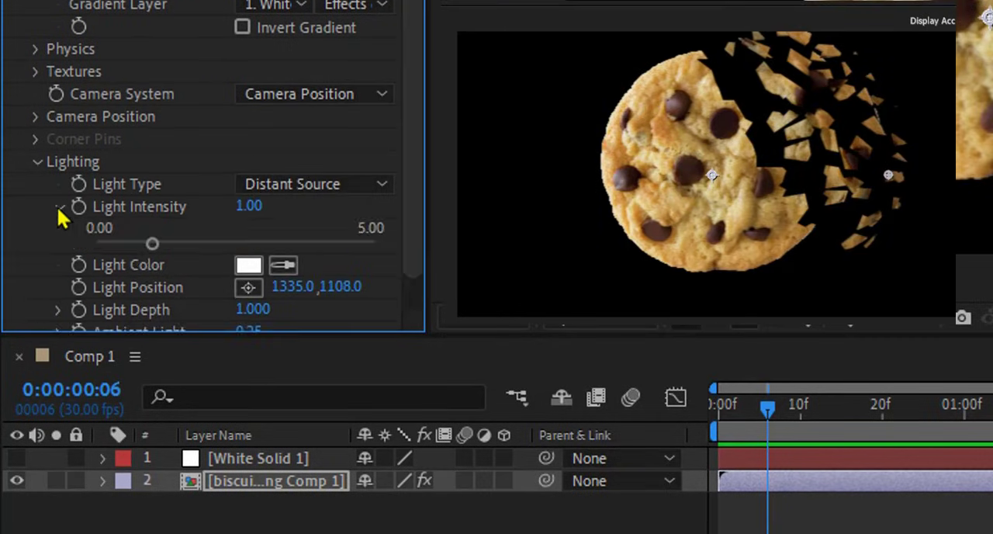
pyautogui.scroll(-2, 423, 232)
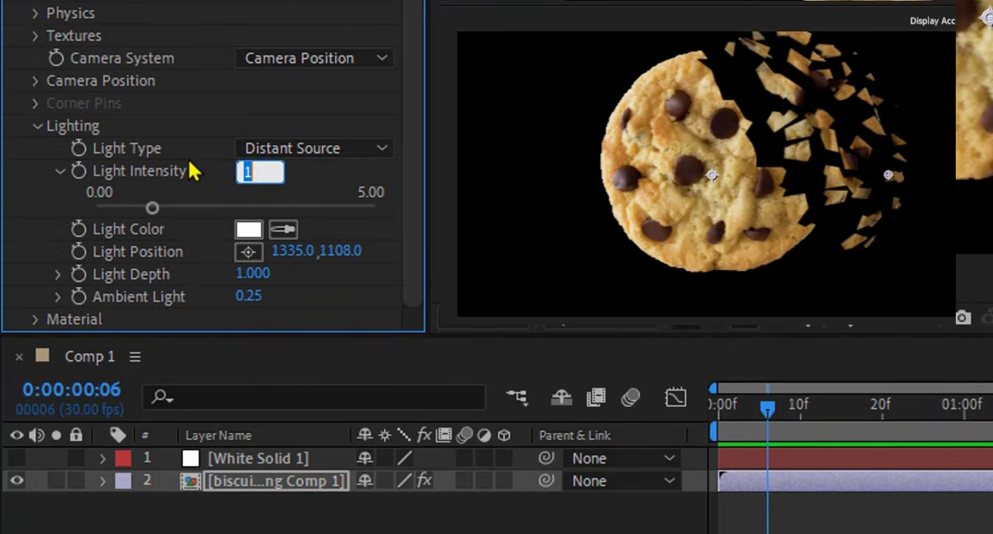
pyautogui.write('0.3')
pyautogui.press('Return')
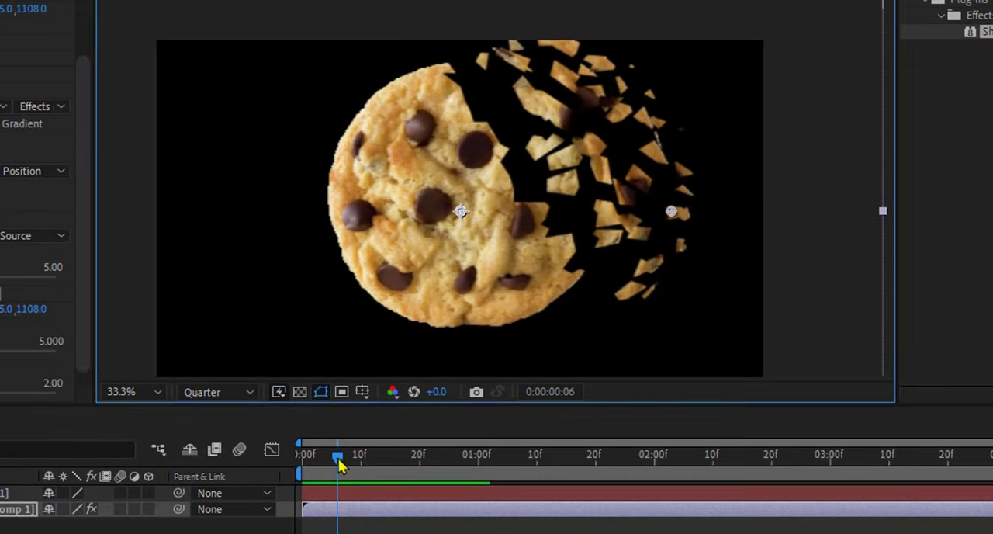
pyautogui.moveTo(338, 460)
pyautogui.mouseDown()
pyautogui.moveTo(358, 461)
pyautogui.moveTo(341, 469)
pyautogui.mouseUp()
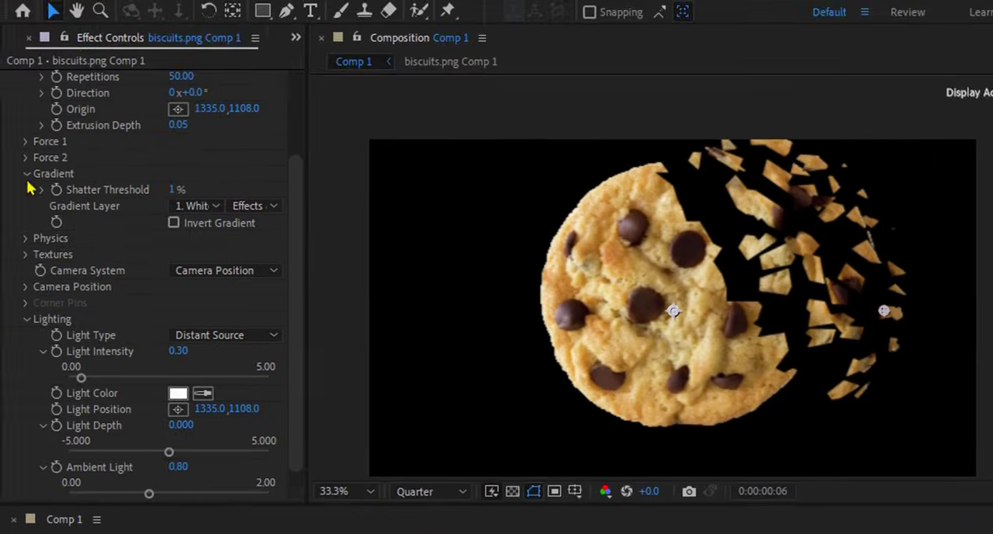
# Step: Set the Shatter Physics Gravity to 0 and scrub back to frame 0 to check the weightless pieces
pyautogui.click(28, 174)
pyautogui.click(28, 304)
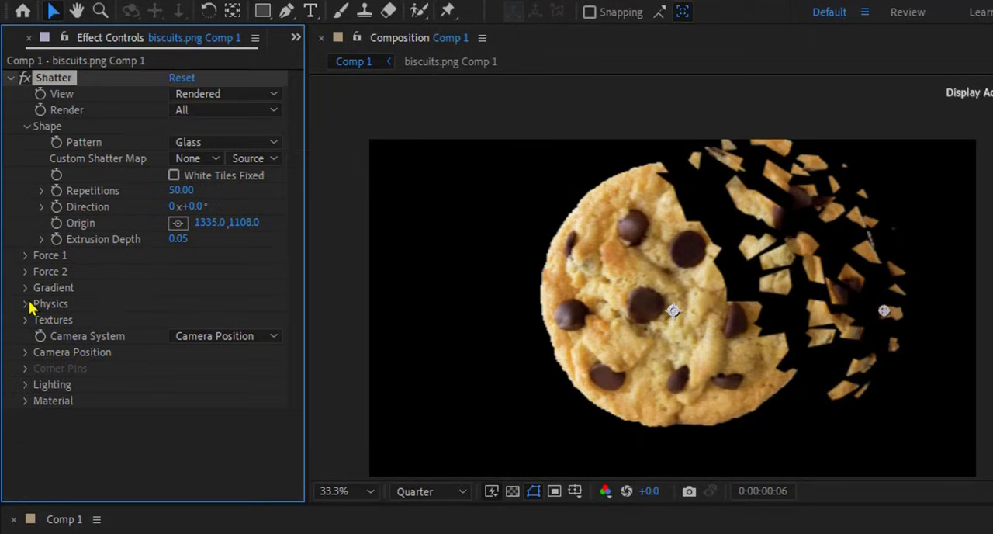
pyautogui.click(26, 126)
pyautogui.click(26, 194)
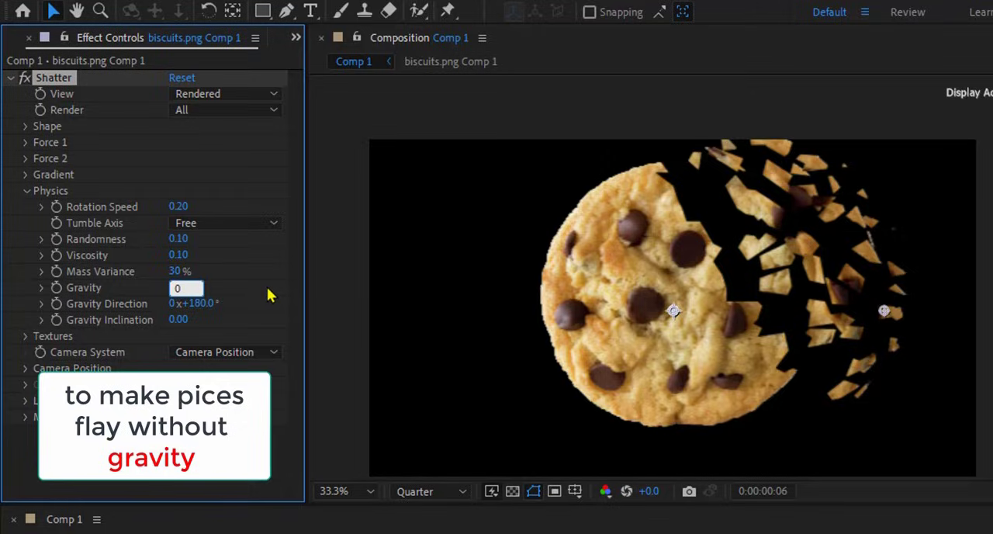
pyautogui.press('Return')
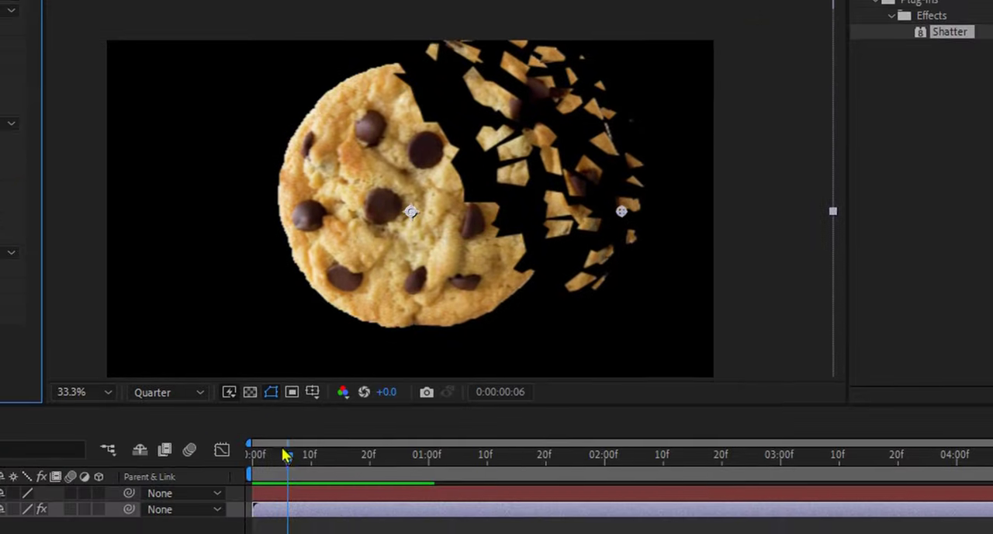
pyautogui.moveTo(285, 455); pyautogui.dragTo(256, 469)
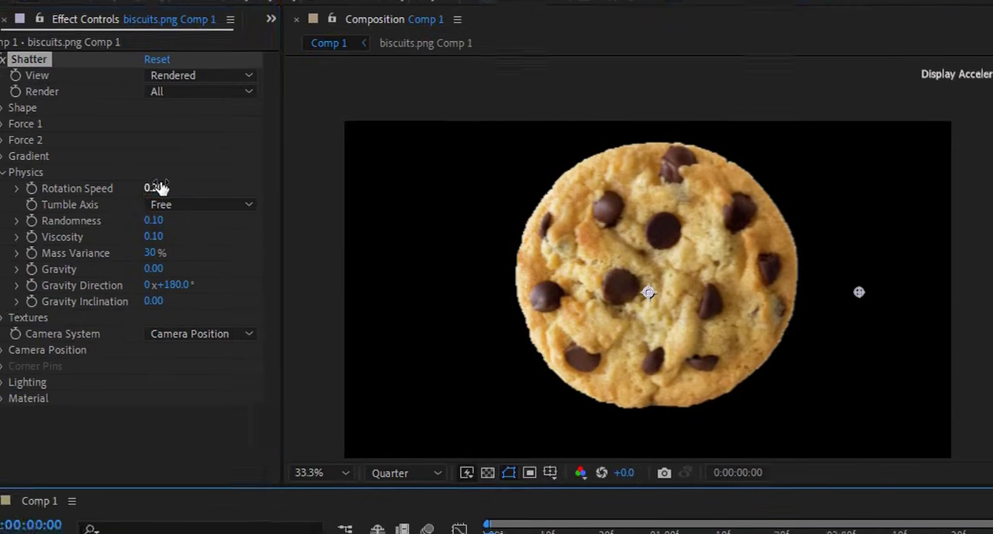
# Step: Set the Physics Rotation Speed to 0.3 and the Tumble Axis to XZ, and preview the spinning pieces from frame 0
pyautogui.click(153, 189)
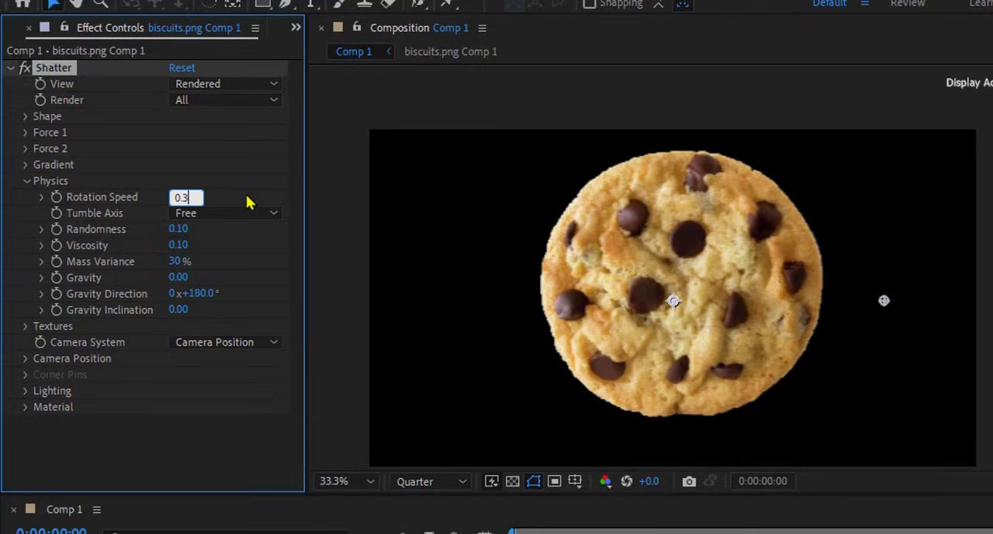
pyautogui.click(249, 220)
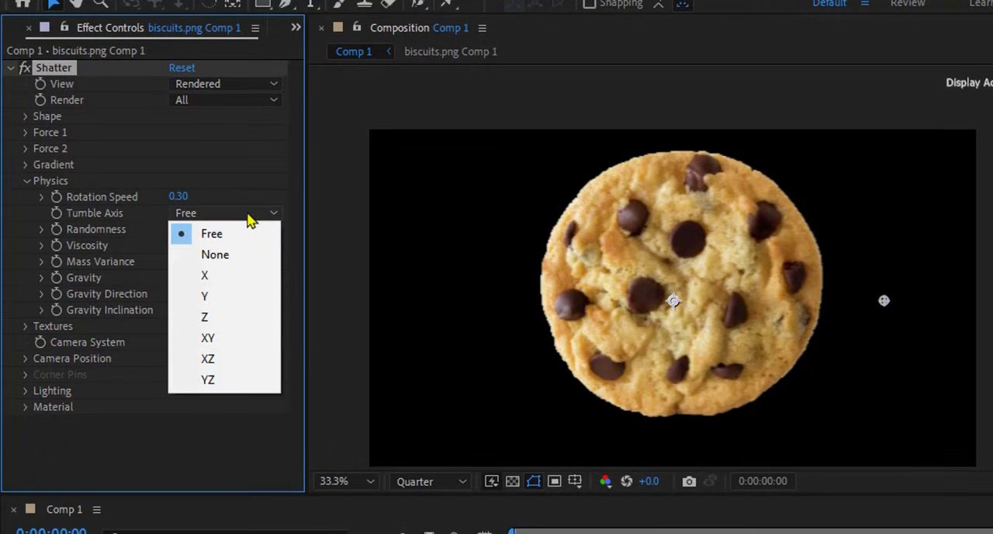
pyautogui.click(256, 359)
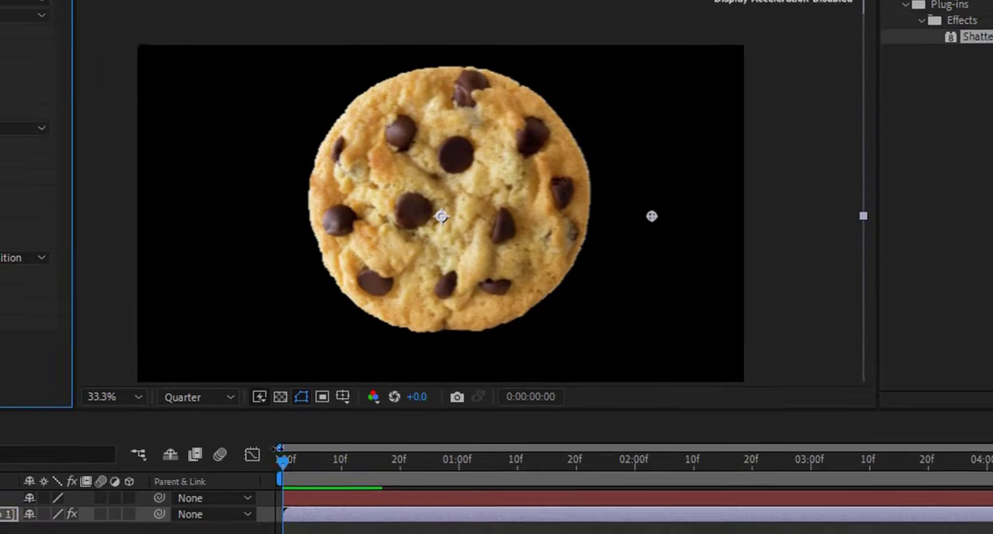
pyautogui.moveTo(266, 461)
pyautogui.mouseDown()
pyautogui.moveTo(343, 458)
pyautogui.moveTo(324, 487)
pyautogui.moveTo(273, 457)
pyautogui.moveTo(349, 458)
pyautogui.moveTo(268, 465)
pyautogui.mouseUp()
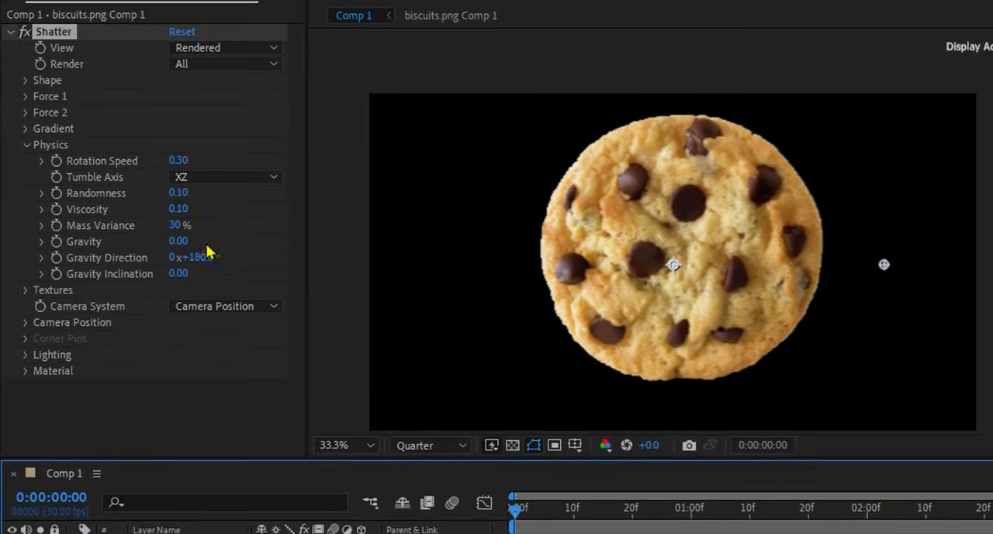
# Step: Set the Physics Randomness to 0.2 and scrub the timeline to preview the more random movement
pyautogui.click(180, 194)
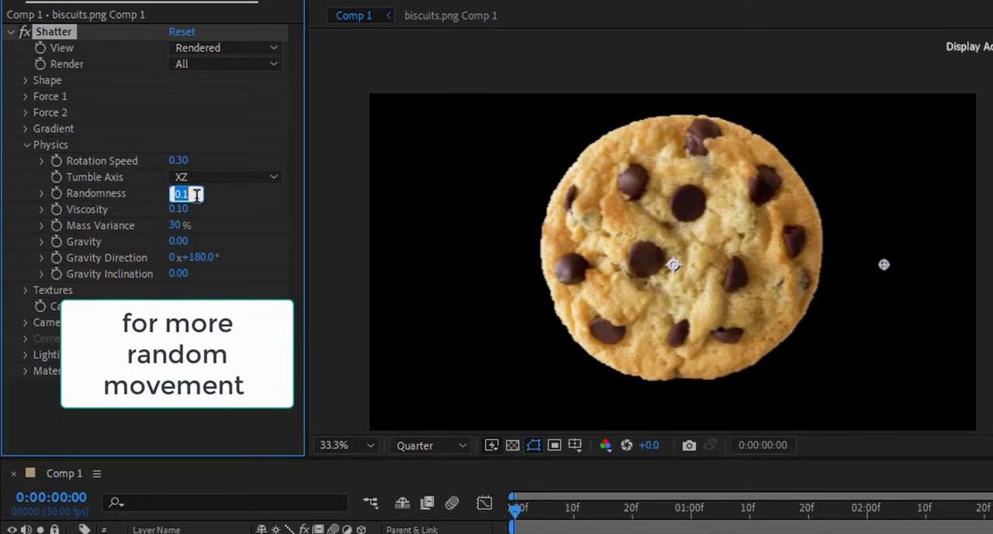
pyautogui.write('0.2')
pyautogui.press('Return')
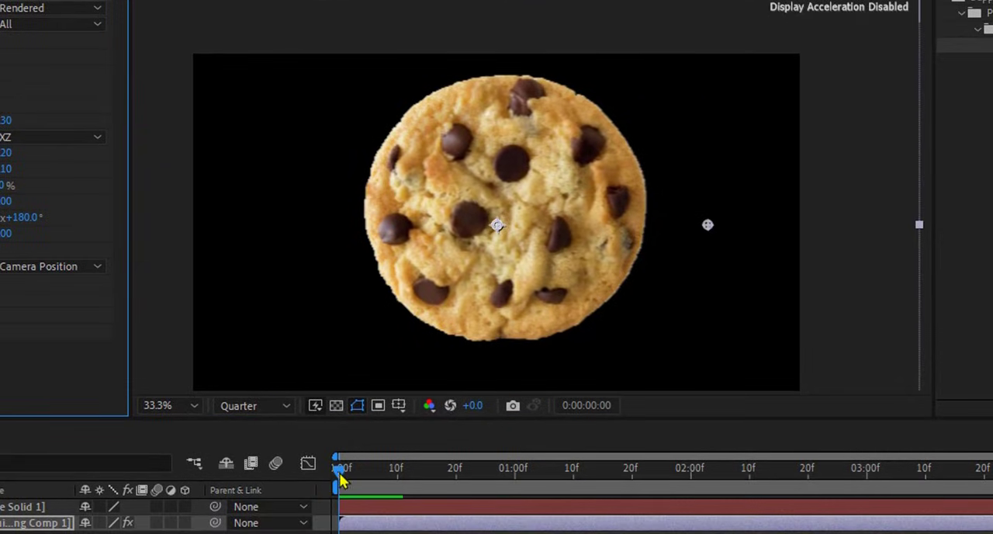
pyautogui.moveTo(340, 472)
pyautogui.mouseDown()
pyautogui.moveTo(392, 473)
pyautogui.moveTo(333, 474)
pyautogui.mouseUp()
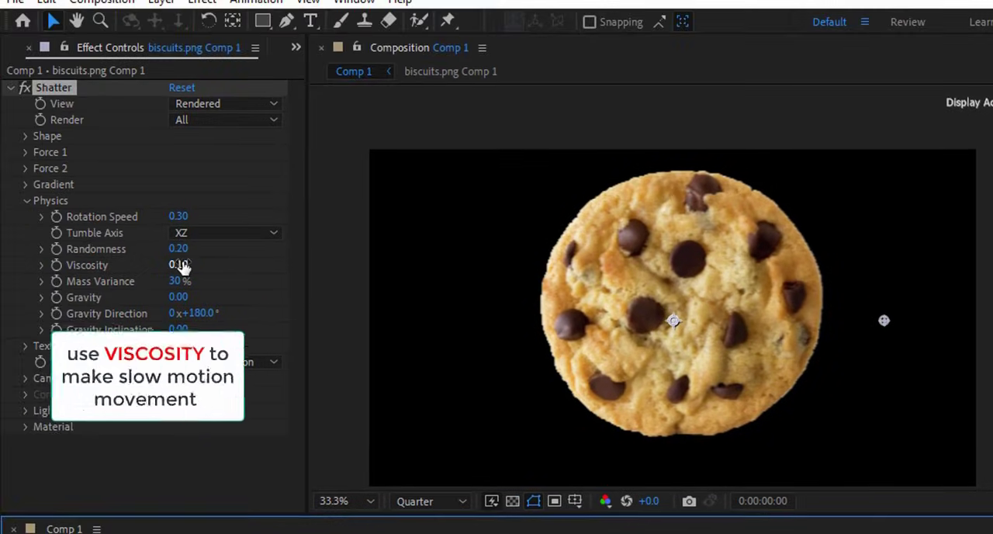
# Step: Adjust the Physics Viscosity for slow-motion pieces, play the animation from the start and return to frame 0
pyautogui.click(178, 265)
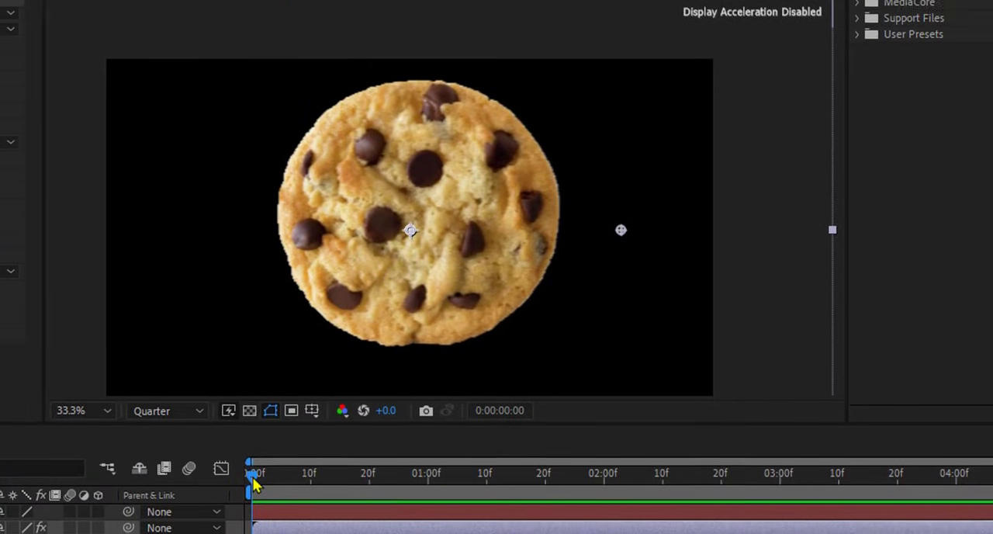
pyautogui.press('space')
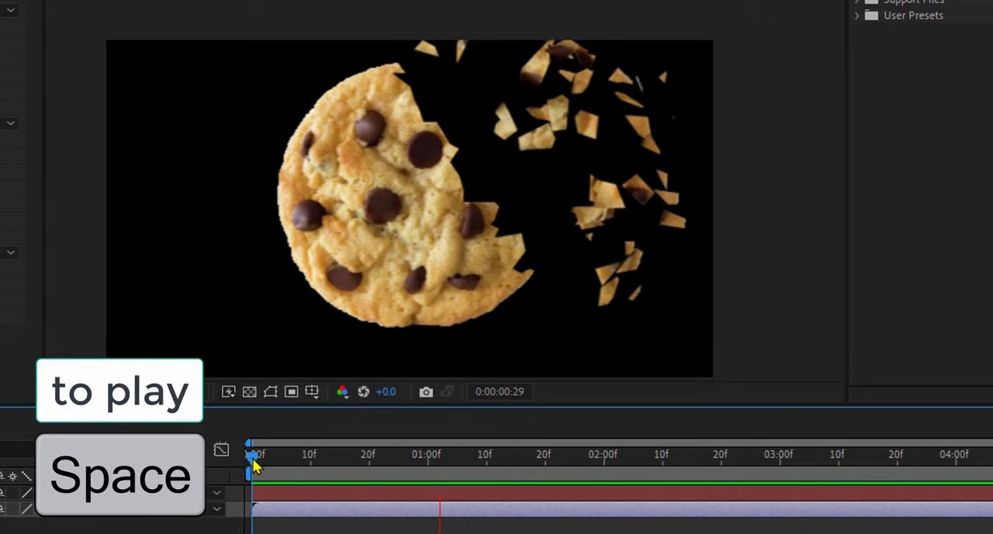
pyautogui.press('space')
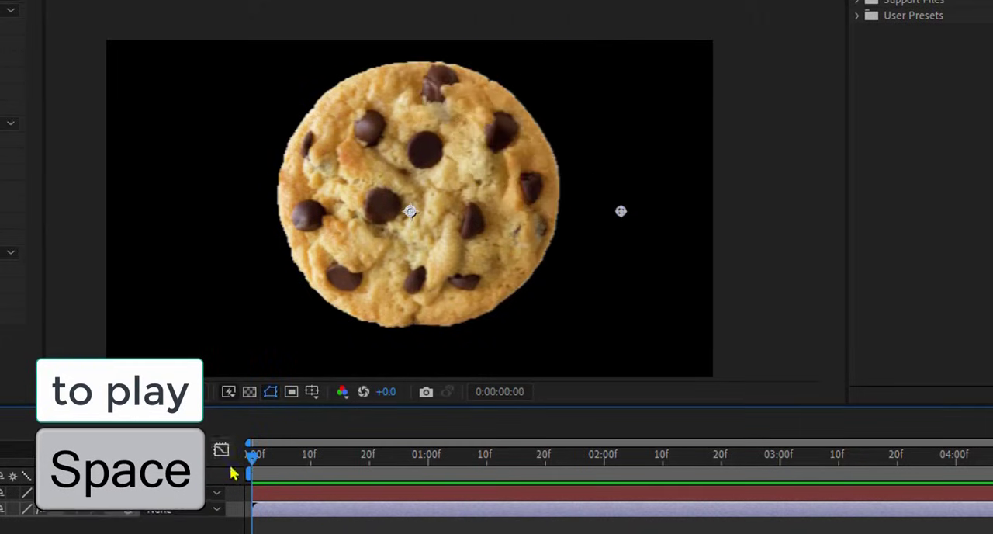
pyautogui.press('space')
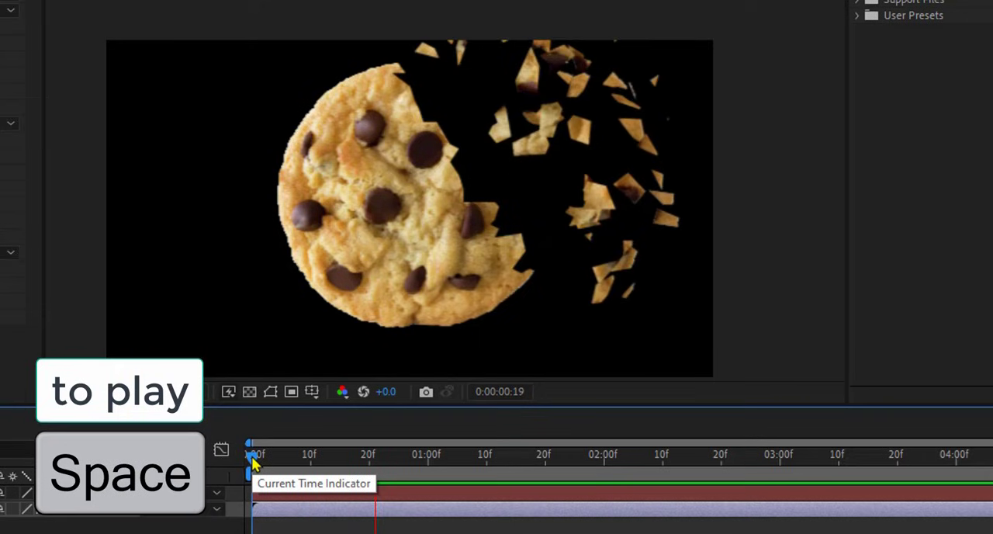
pyautogui.press('space')
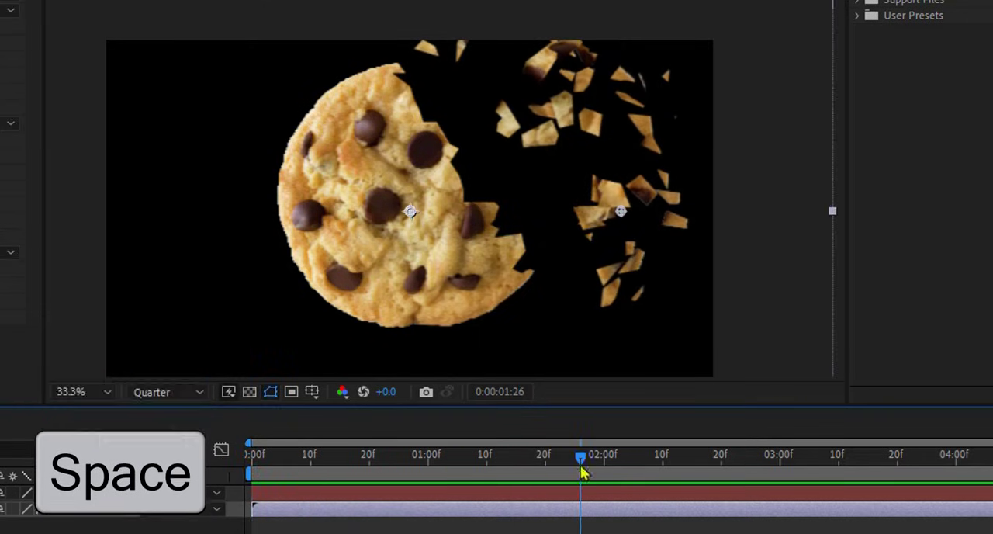
pyautogui.moveTo(504, 462); pyautogui.dragTo(259, 463)
pyautogui.hotkey('ctrl', 'z')
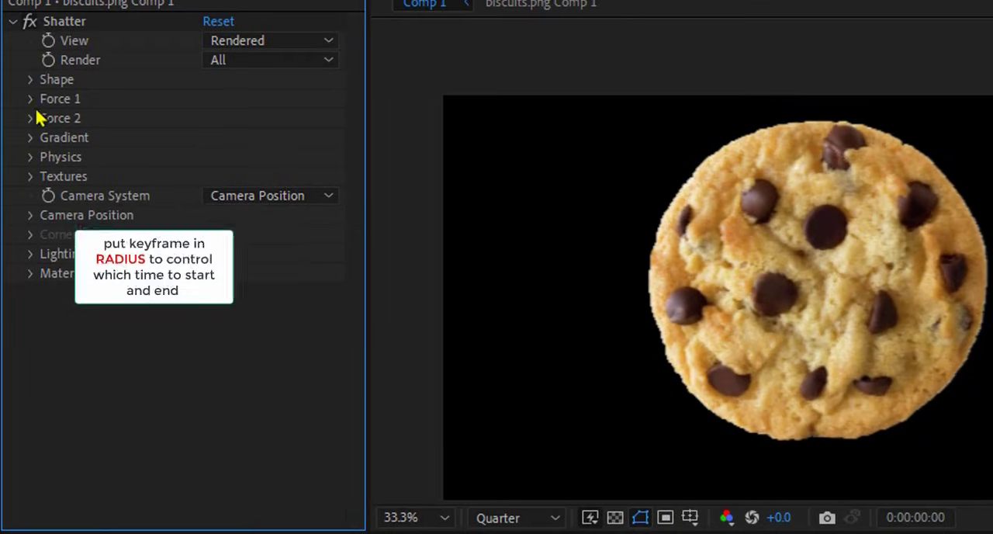
# Step: Add a Force 1 Radius keyframe of 0.40, reveal it in the timeline and move it to about frame 16
pyautogui.click(32, 99)
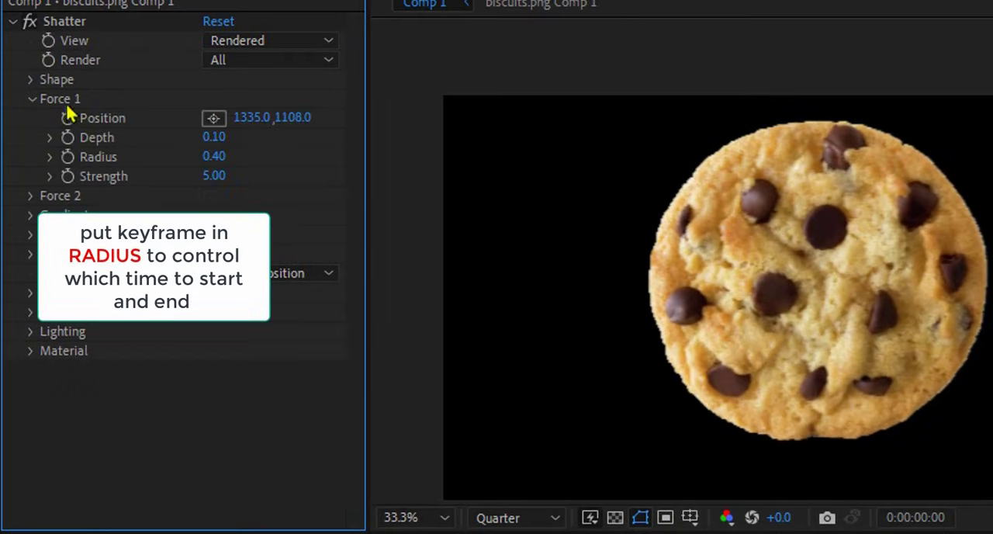
pyautogui.click(68, 157)
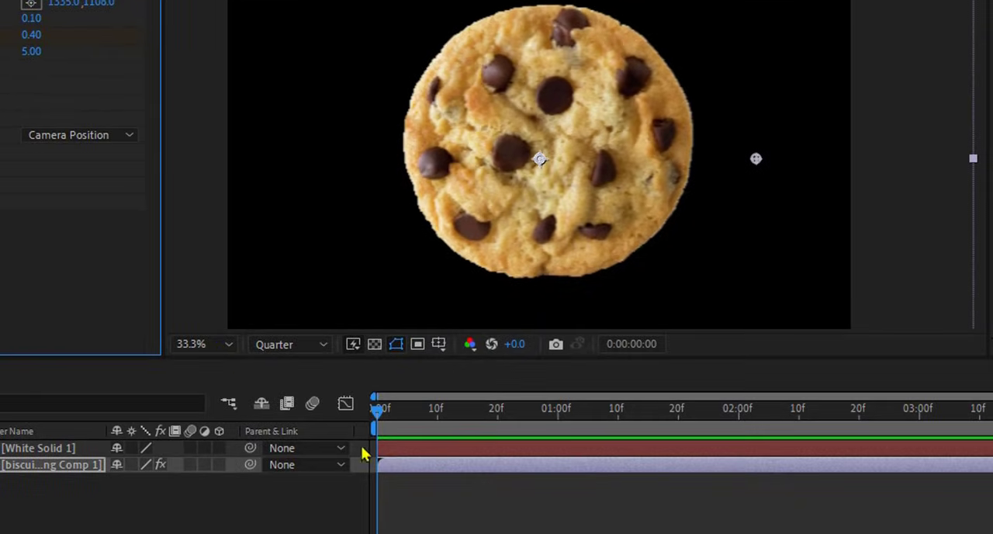
pyautogui.press('u')
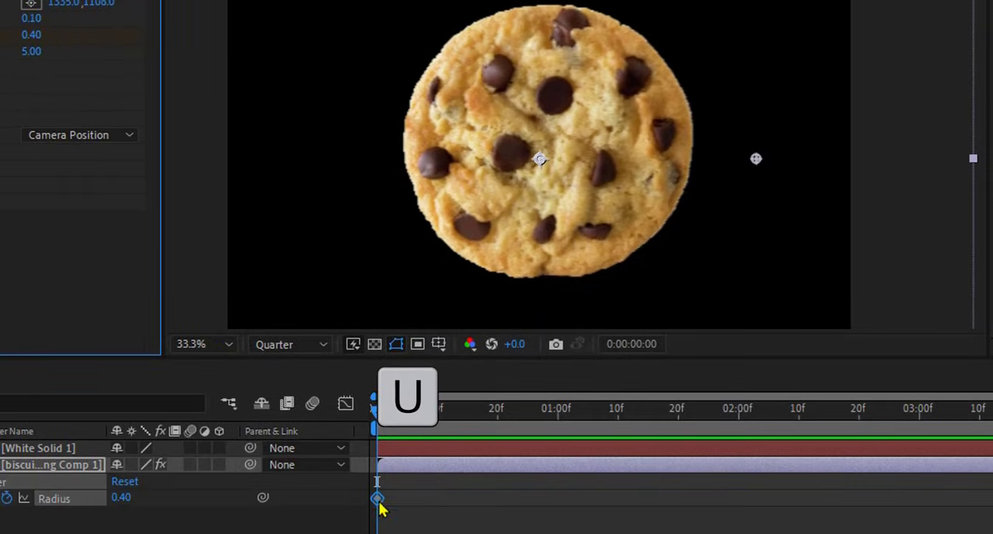
pyautogui.moveTo(419, 498); pyautogui.dragTo(474, 502)
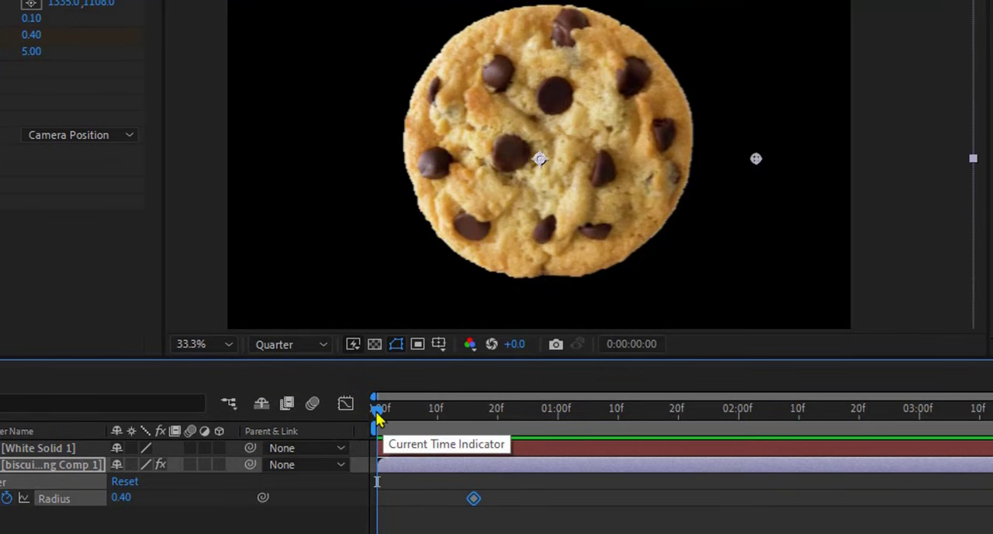
# Step: Set the Force 1 Radius to 0 at frame 11, and scrub through to frame 19 to check the break-up timing
pyautogui.moveTo(378, 419); pyautogui.dragTo(445, 428)
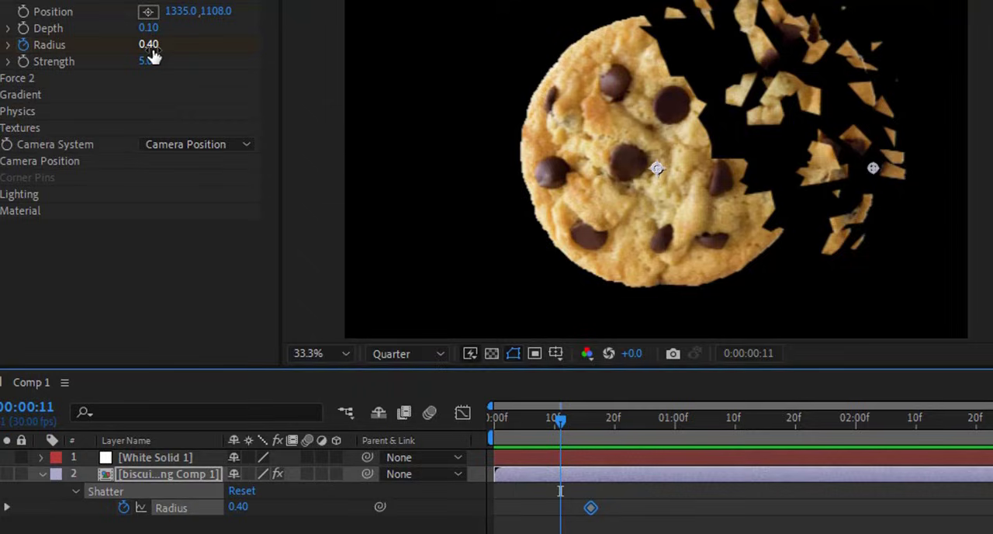
pyautogui.click(151, 45)
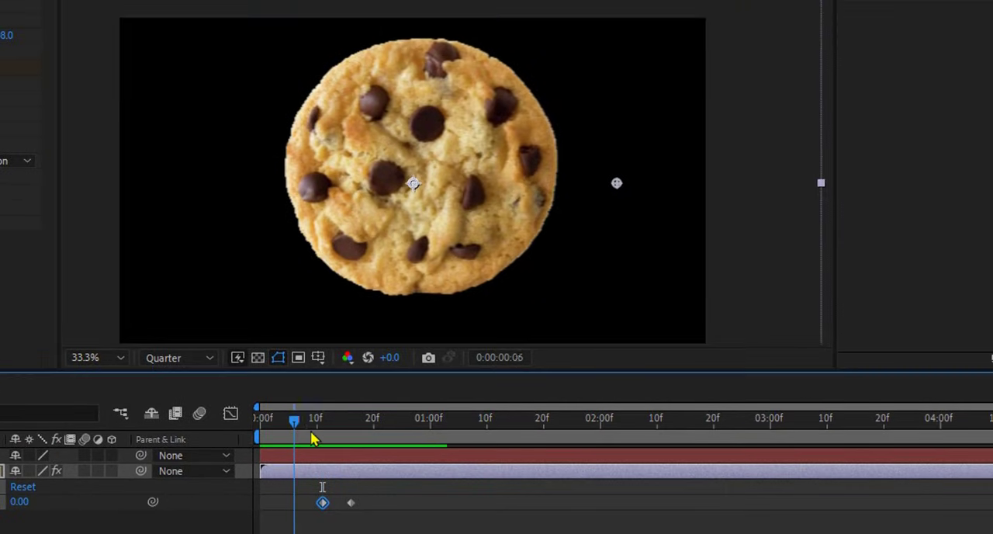
pyautogui.moveTo(332, 432); pyautogui.dragTo(266, 436)
pyautogui.press('F2')
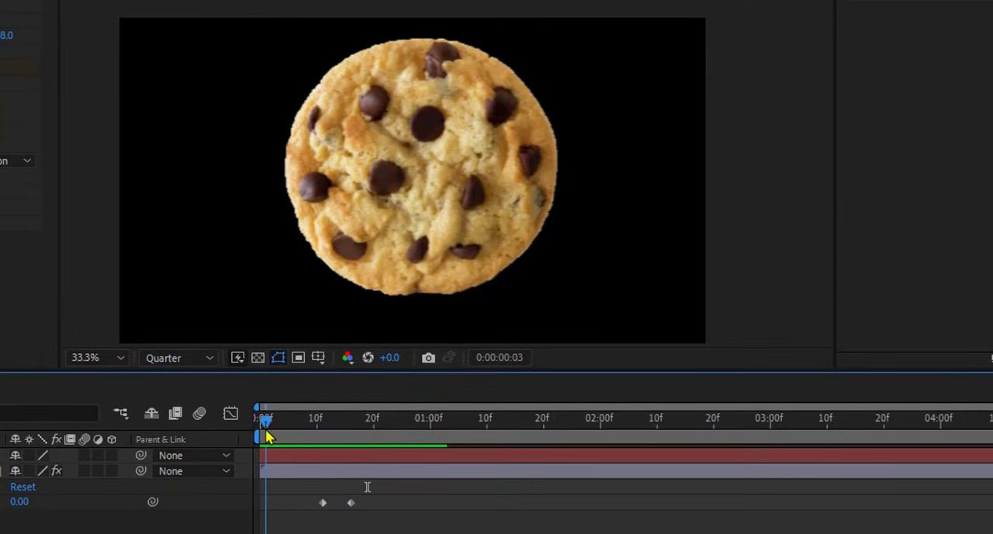
pyautogui.moveTo(337, 441); pyautogui.dragTo(372, 458)
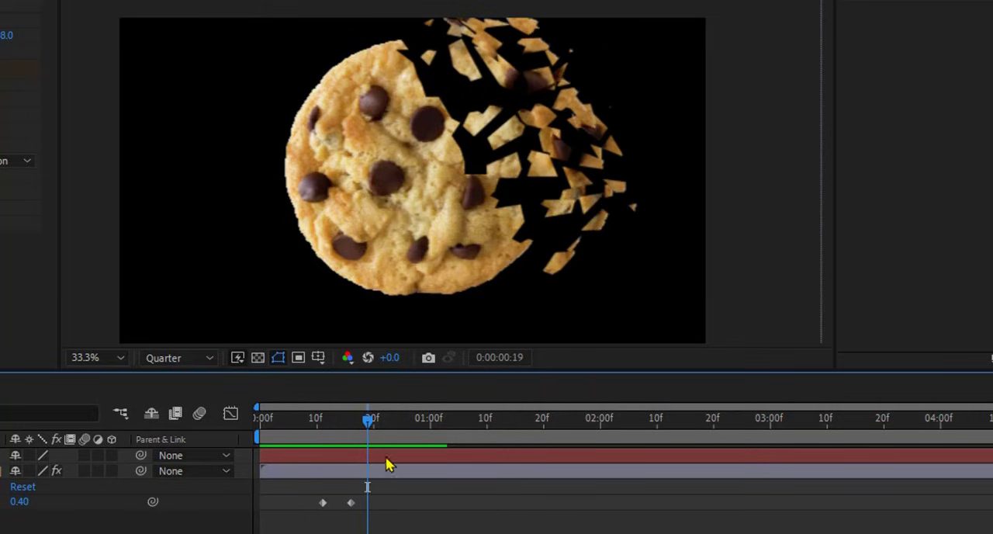
# Step: Move the White Solid 1 mask to the cookie's upper-left part to test the break-up there, and return it to the right side
pyautogui.click(394, 458)
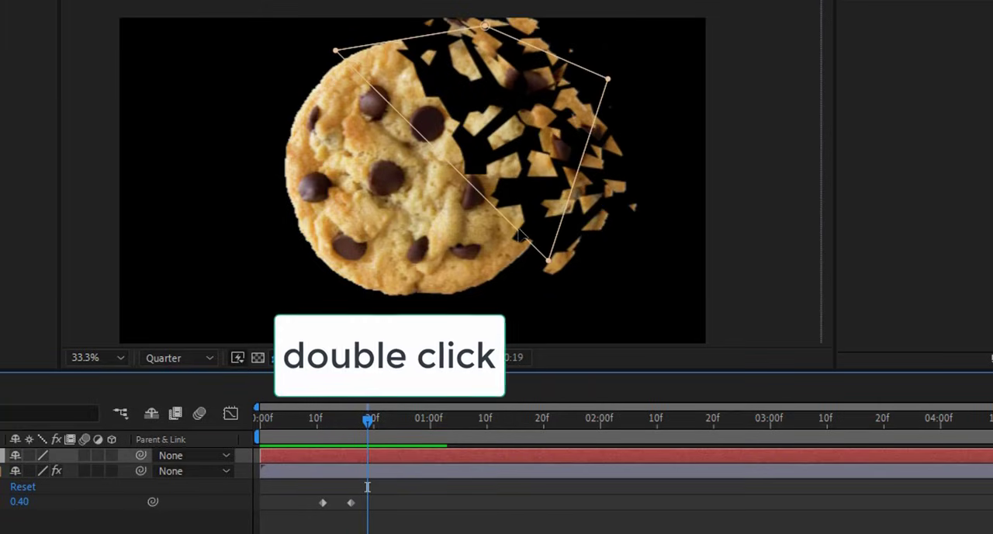
pyautogui.moveTo(517, 238); pyautogui.dragTo(301, 304)
pyautogui.moveTo(432, 339); pyautogui.dragTo(342, 124)
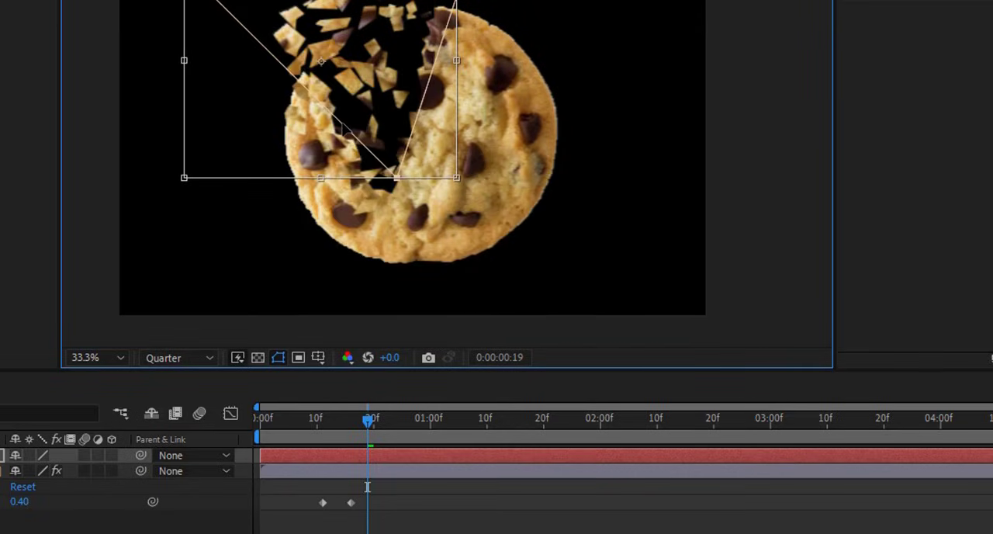
pyautogui.moveTo(471, 173); pyautogui.dragTo(499, 180)
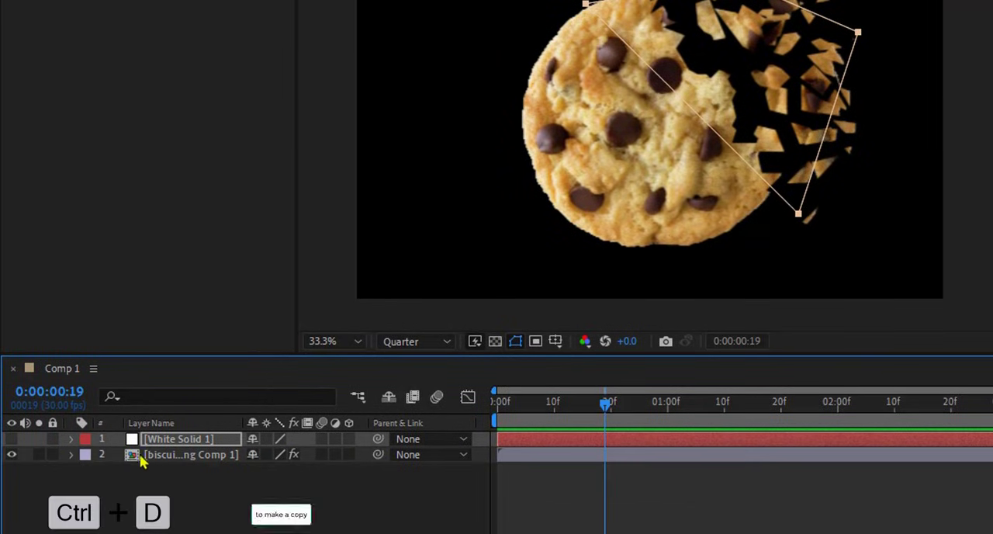
# Step: Duplicate the biscuits.png Comp 1 layer and set the copy's Shatter Repetitions to 200
pyautogui.click(153, 458)
pyautogui.hotkey('ctrl', 'd')
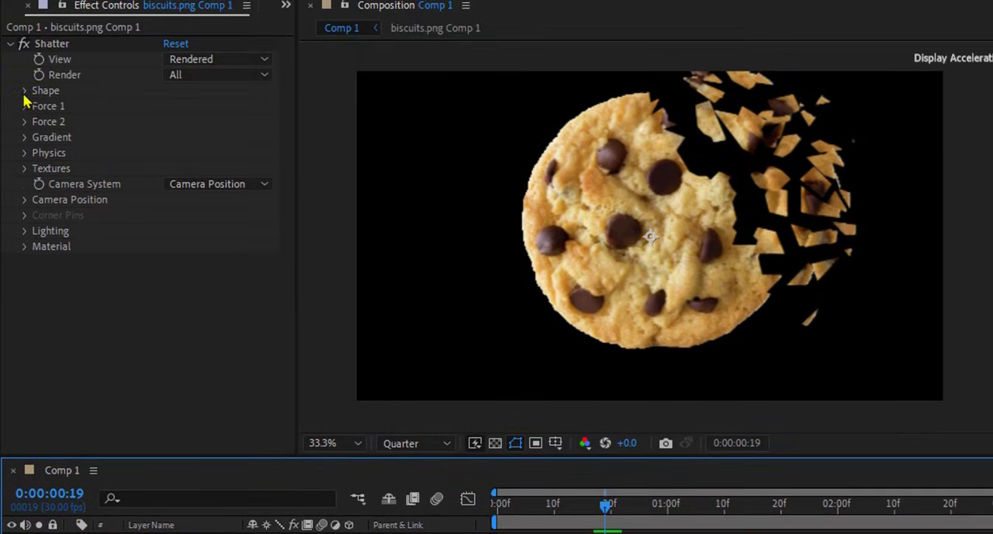
pyautogui.click(24, 91)
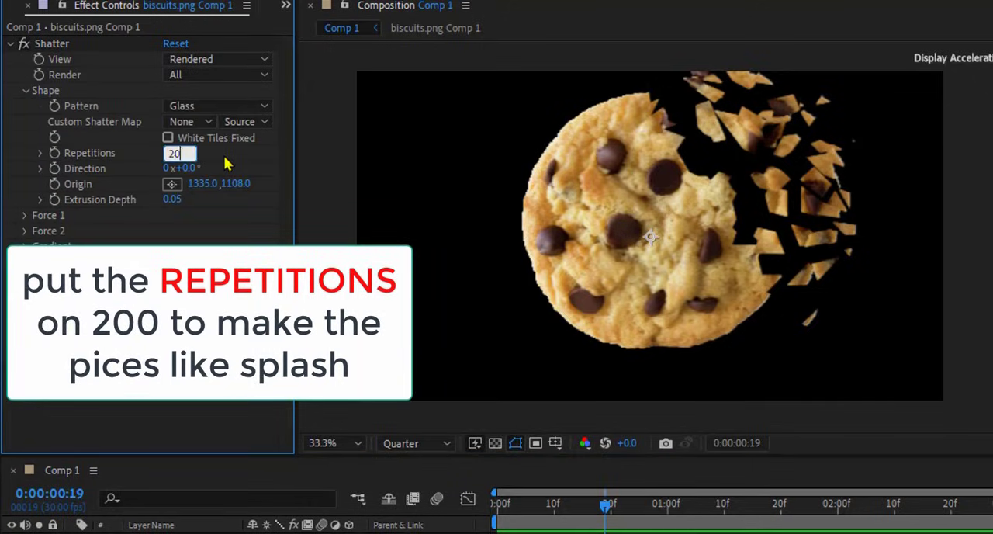
pyautogui.write('0')
pyautogui.press('Return')
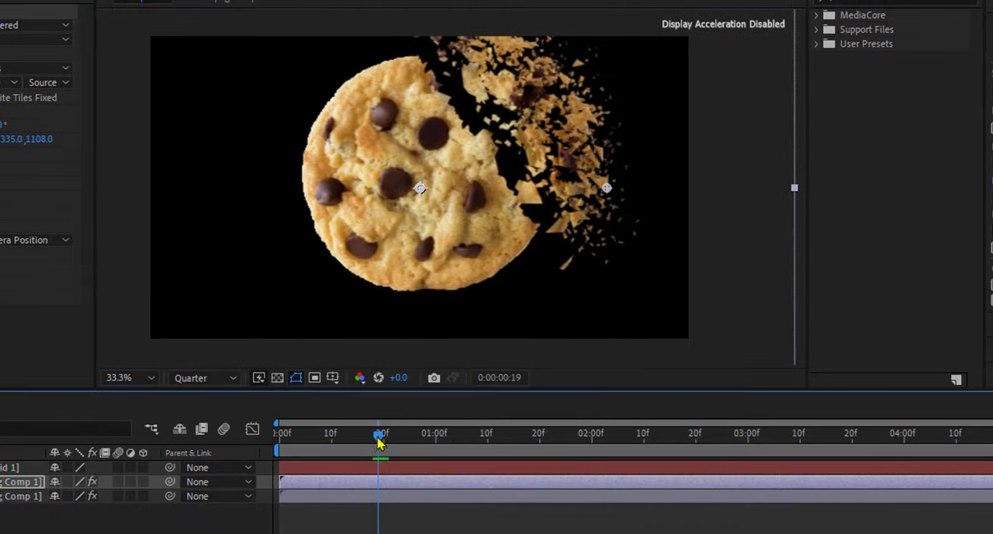
# Step: Scrub the timeline up to frame 28 to check the combined large and small pieces, and play the animation from the start
pyautogui.moveTo(379, 439); pyautogui.dragTo(311, 439)
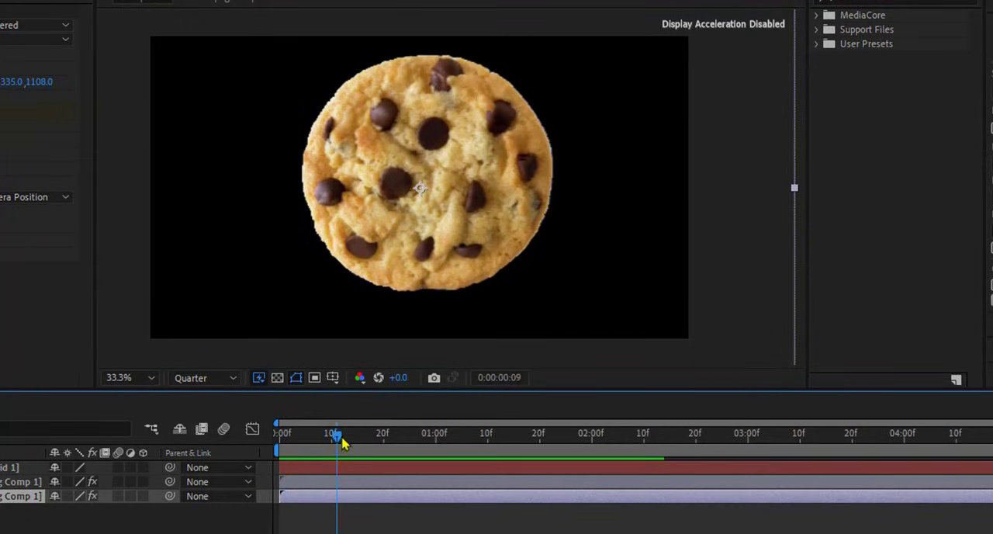
pyautogui.moveTo(341, 443); pyautogui.dragTo(426, 451)
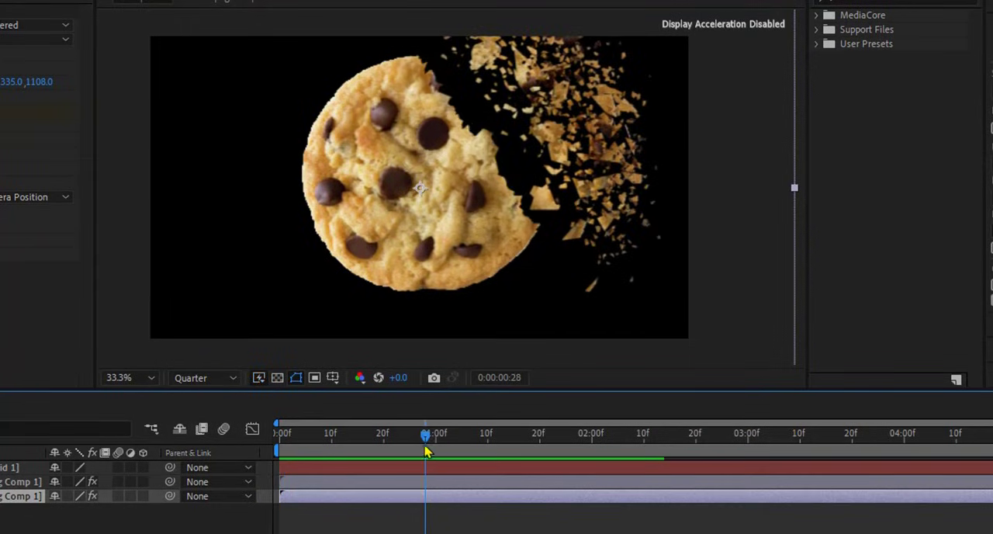
pyautogui.press('Home')
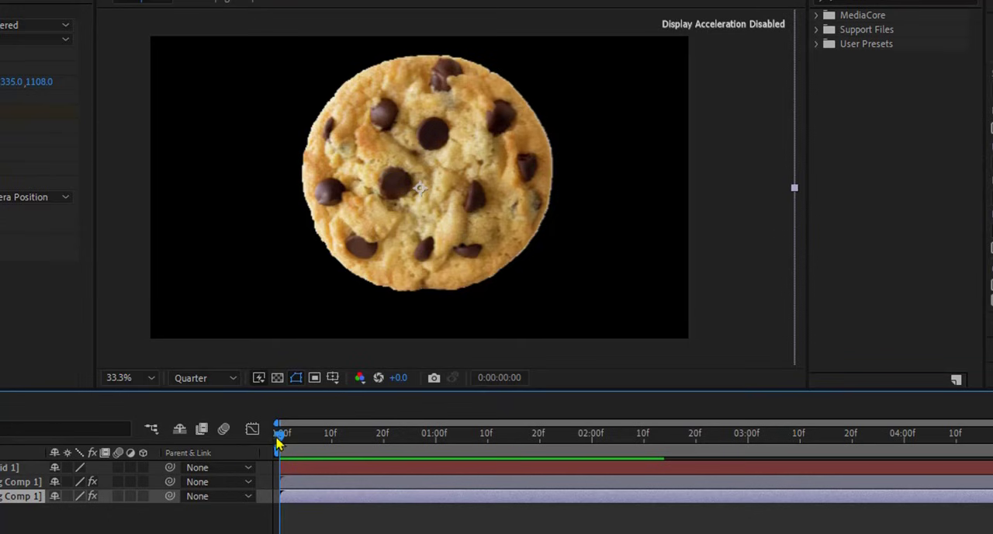
pyautogui.press('space')
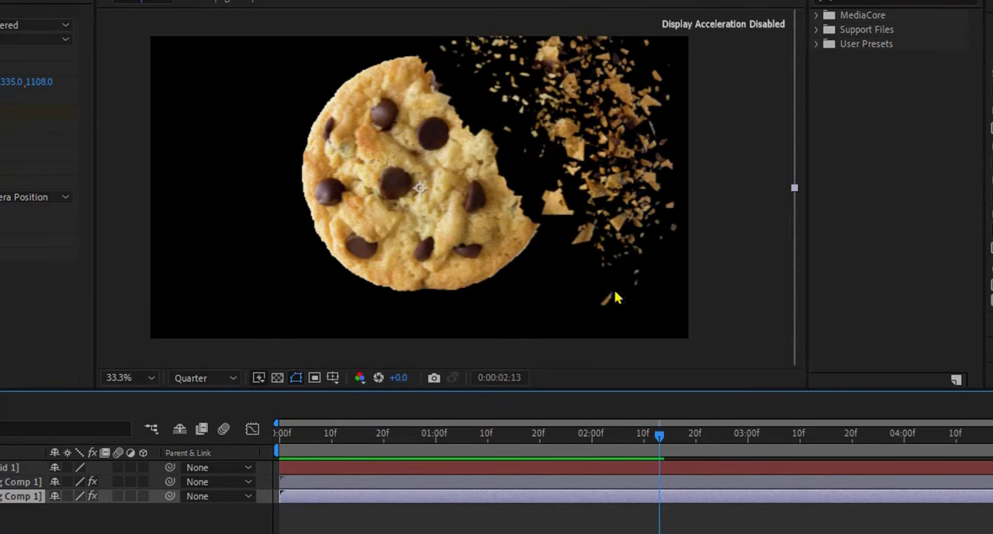
# Step: Go to frame 19 and set the Shatter Extrusion Depth of the upper biscuits.png Comp 1 layer to 0
pyautogui.moveTo(642, 448); pyautogui.dragTo(380, 457)
pyautogui.click(379, 482)
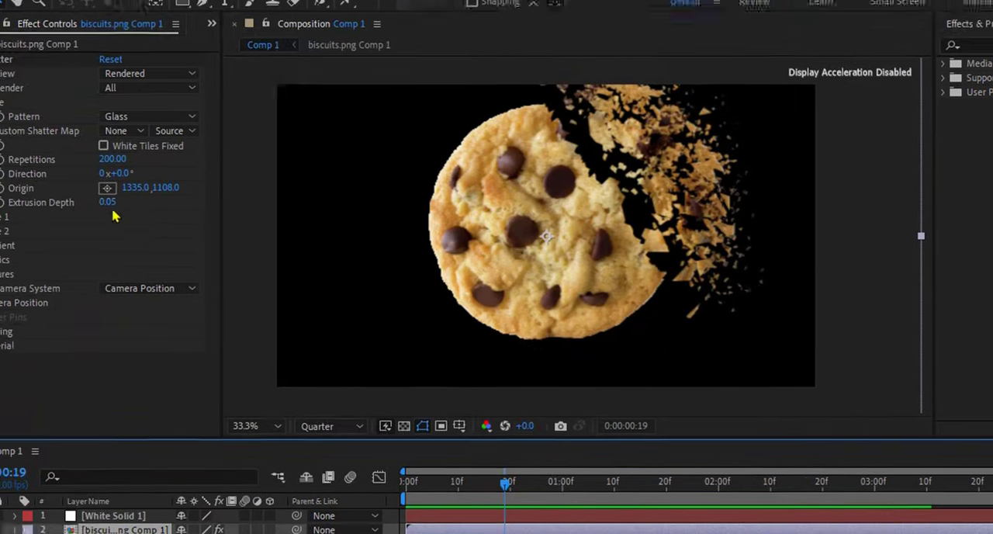
pyautogui.click(108, 204)
pyautogui.write('0')
pyautogui.press('Return')
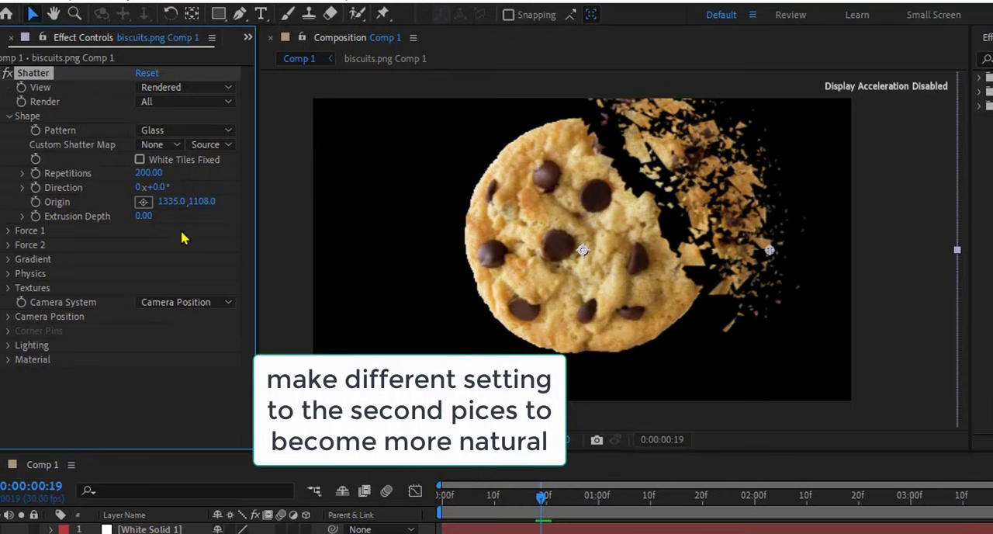
# Step: Set the upper biscuits.png Comp 1 layer's Shatter Viscosity to 0.7 and play the animation from the start
pyautogui.click(8, 274)
pyautogui.scroll(-1, 256, 277)
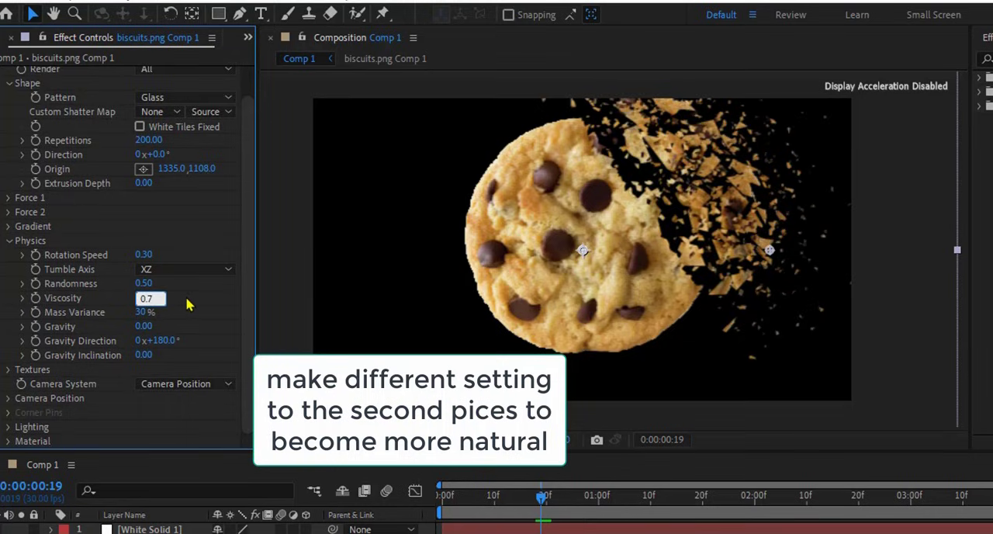
pyautogui.press('Return')
pyautogui.moveTo(539, 496); pyautogui.dragTo(423, 501)
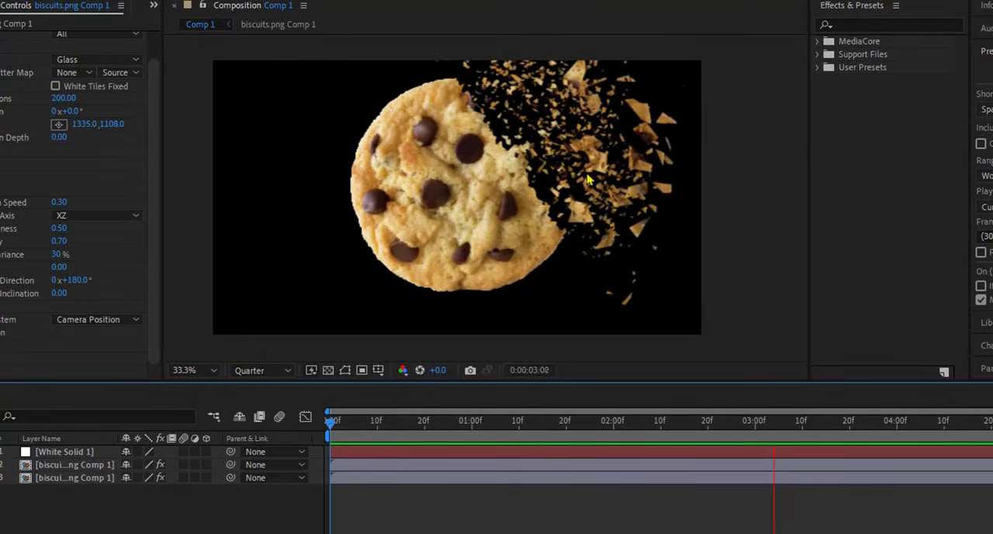
pyautogui.press('space')
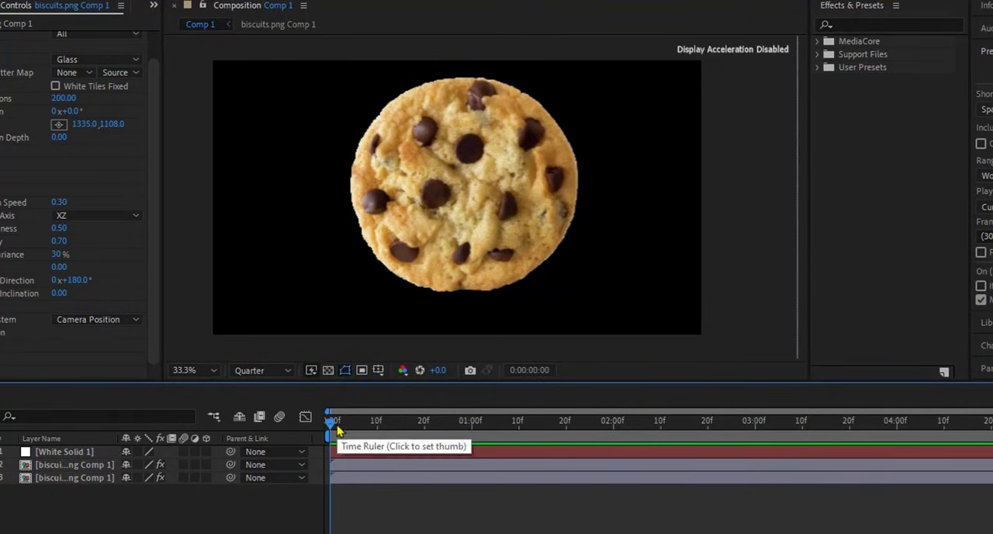
# Step: Replace the White Solid 1 mask with a thin four-point horizontal band across the cookie's middle, and play the animation to test it
pyautogui.click(349, 458)
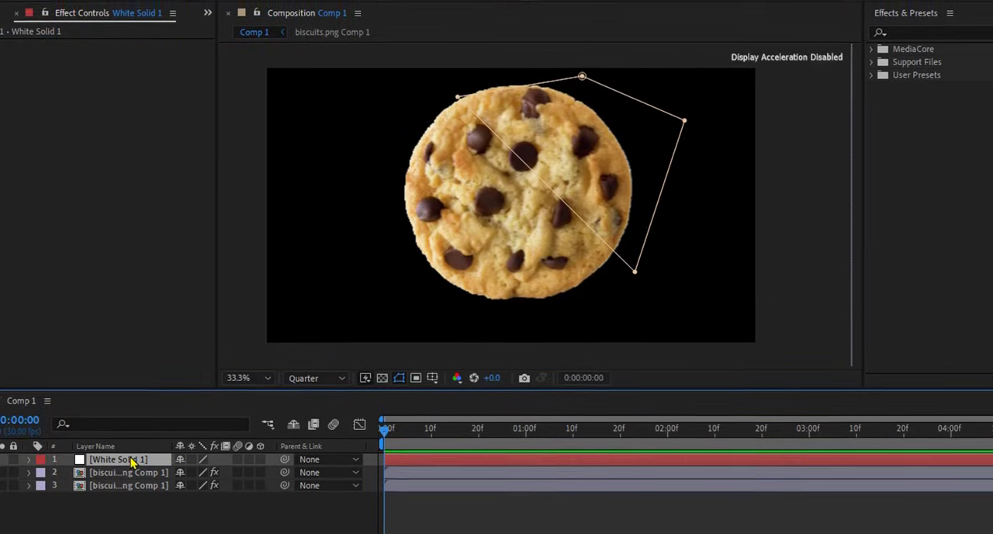
pyautogui.press('m')
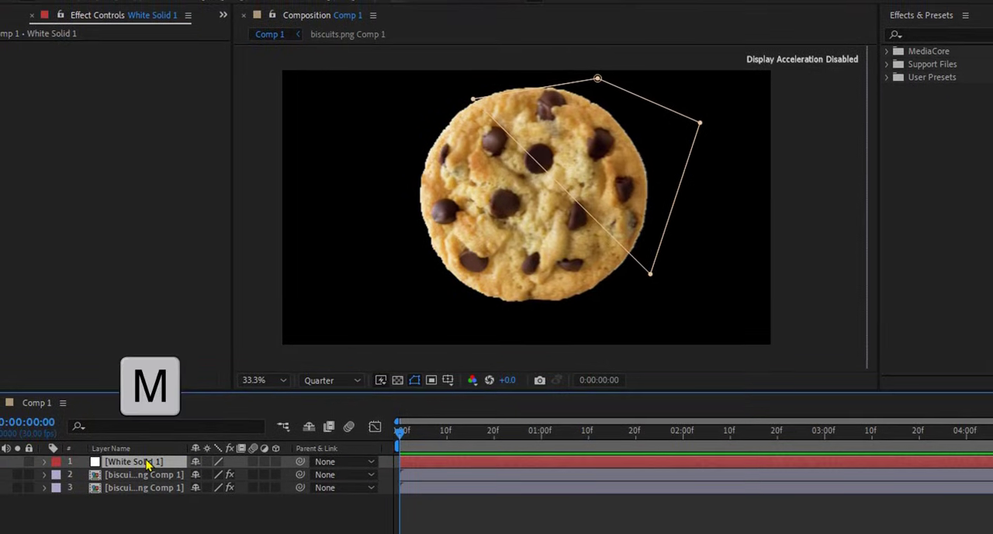
pyautogui.press('Delete')
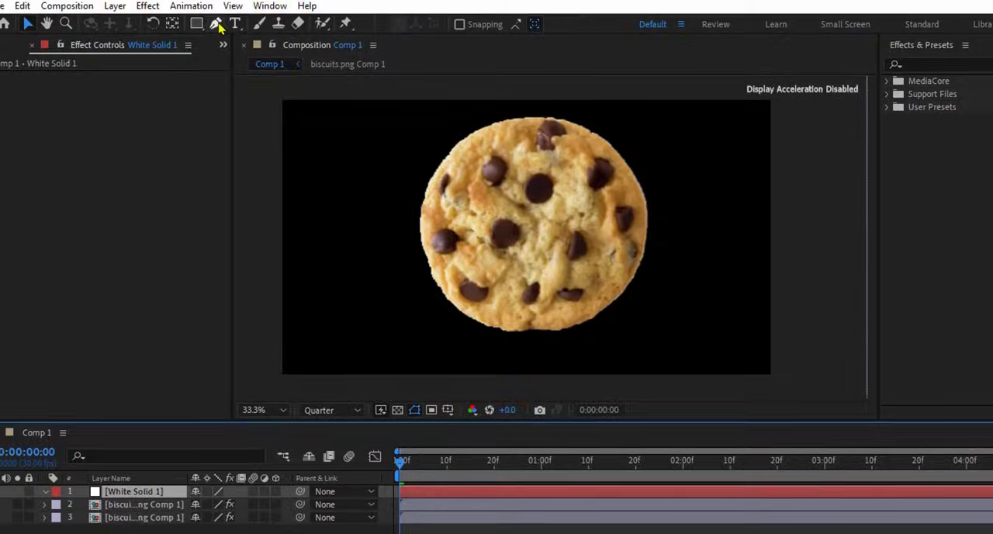
pyautogui.click(376, 217)
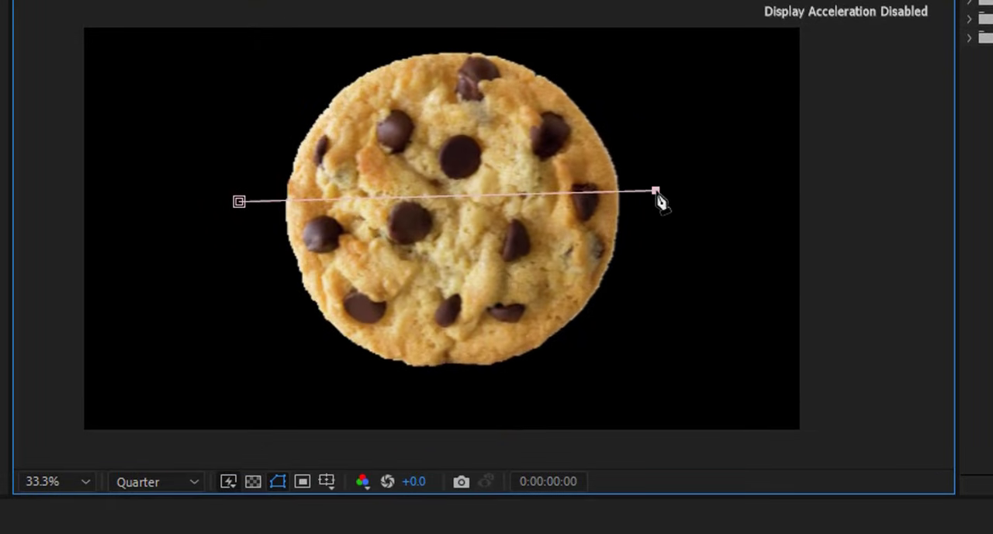
pyautogui.click(239, 202)
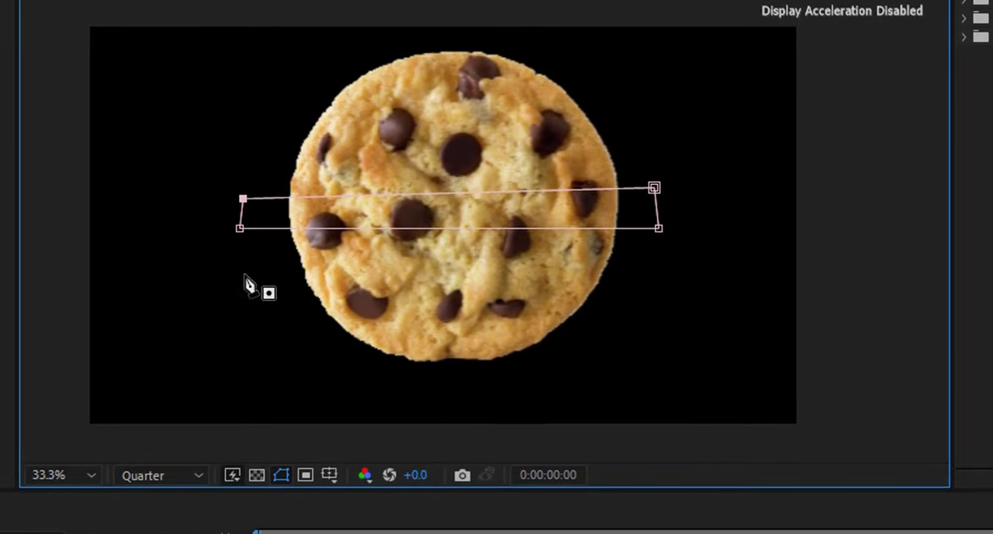
pyautogui.press('space')
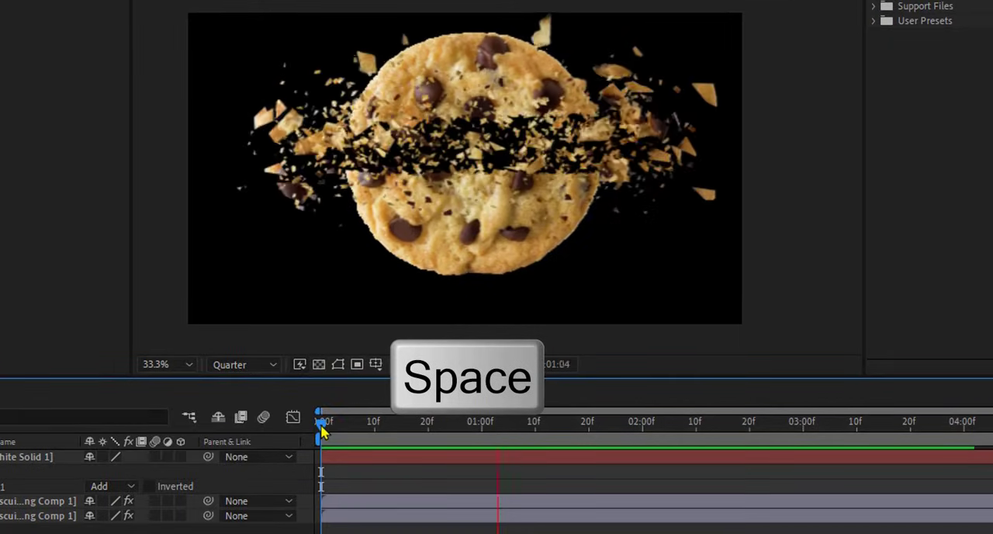
pyautogui.press('space')
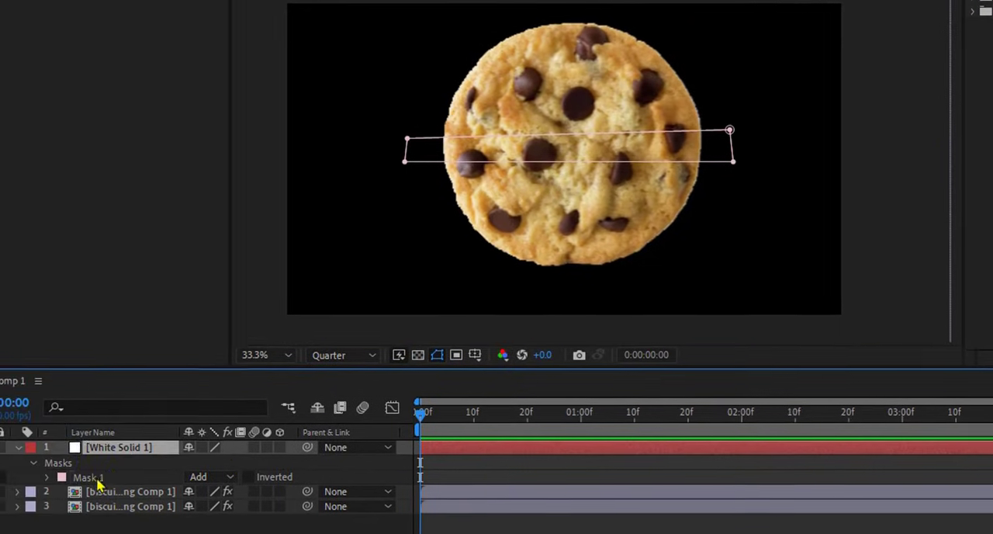
# Step: Delete the band mask from White Solid 1 and draw three rectangular masks over the cookie's left, lower-right and upper-right edges
pyautogui.click(108, 482)
pyautogui.press('Delete')
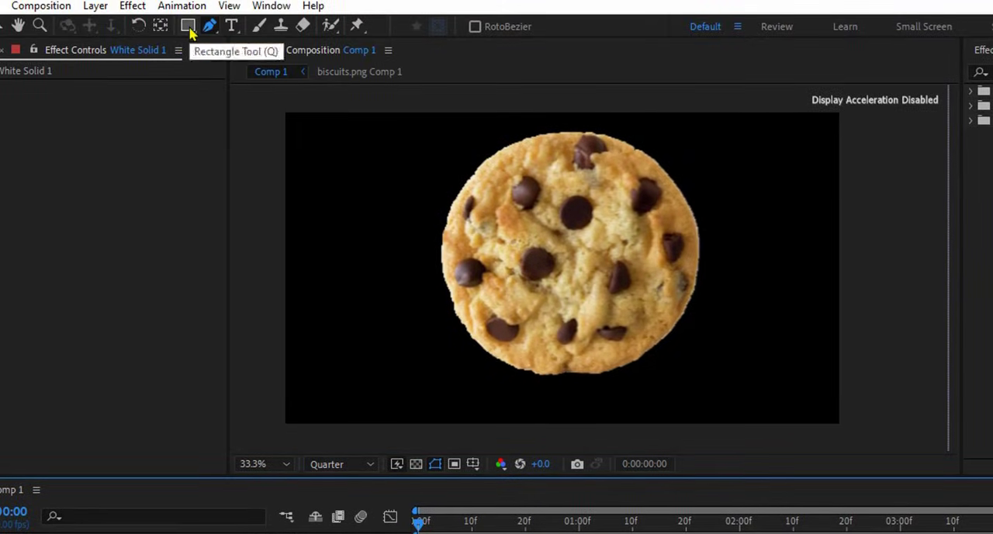
pyautogui.moveTo(189, 31); pyautogui.dragTo(232, 31)
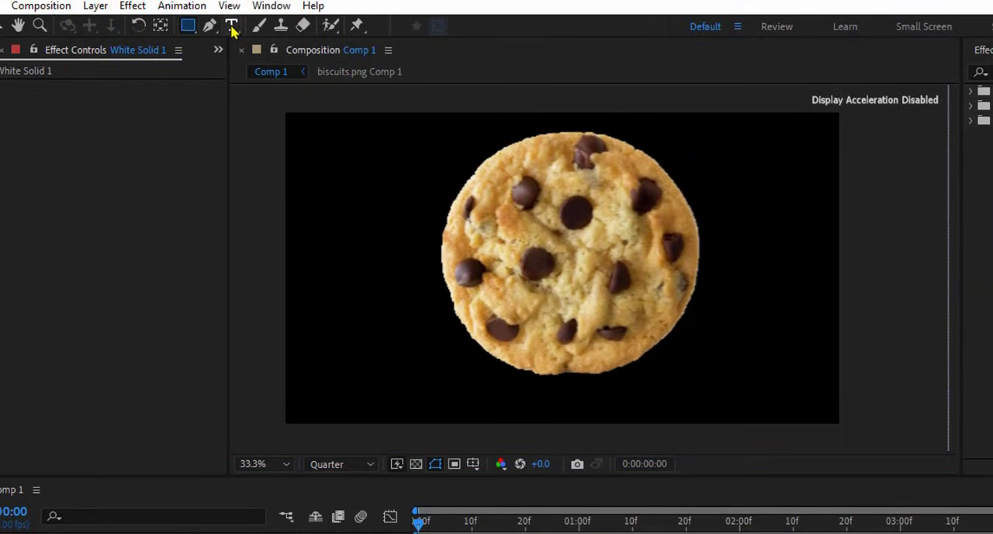
pyautogui.moveTo(392, 253); pyautogui.dragTo(505, 328)
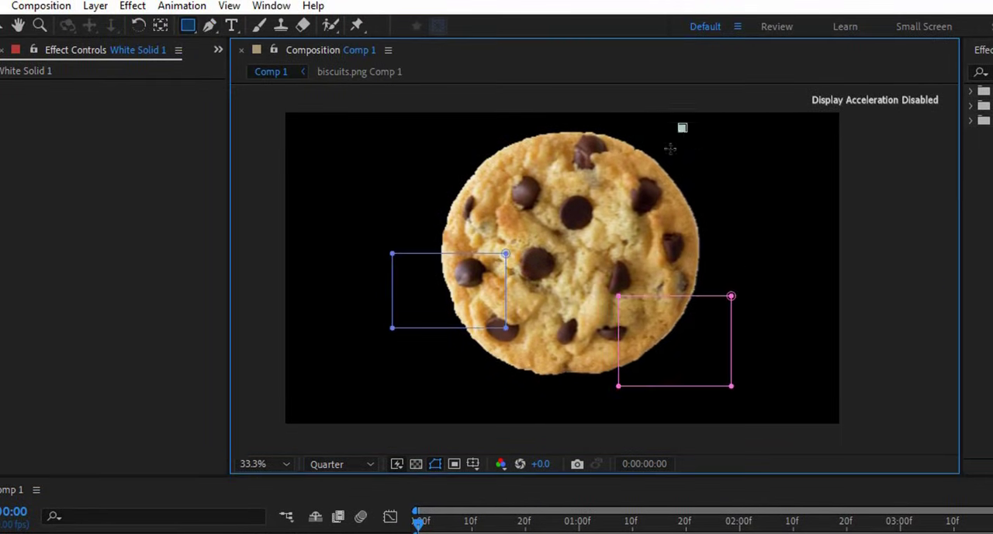
pyautogui.moveTo(680, 128); pyautogui.dragTo(594, 204)
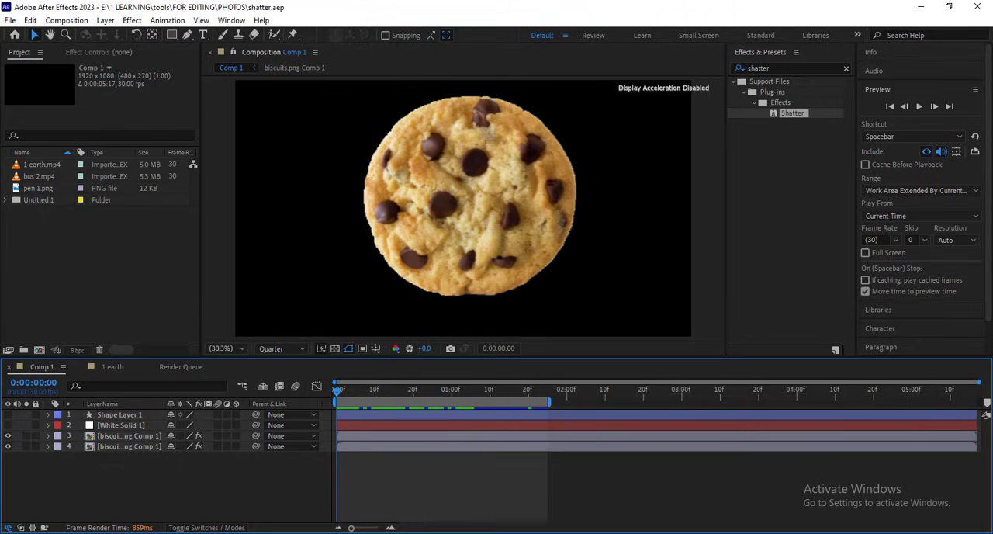
# Step: Import af.png into the project and place it below biscuits.png inside biscuits.png Comp 1
pyautogui.click(395, 488)
pyautogui.moveTo(226, 210); pyautogui.dragTo(111, 315)
pyautogui.doubleClick(122, 442)
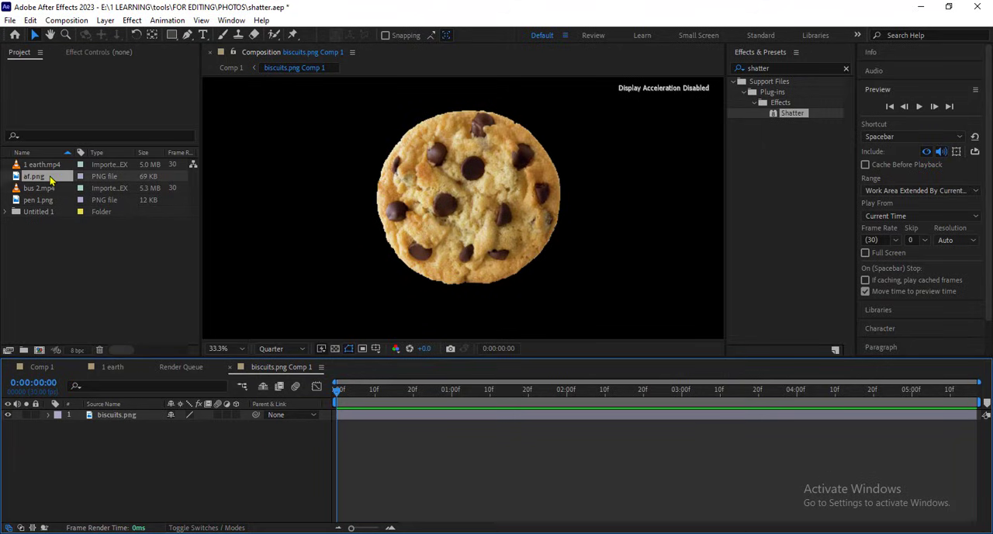
pyautogui.moveTo(50, 180); pyautogui.dragTo(86, 451)
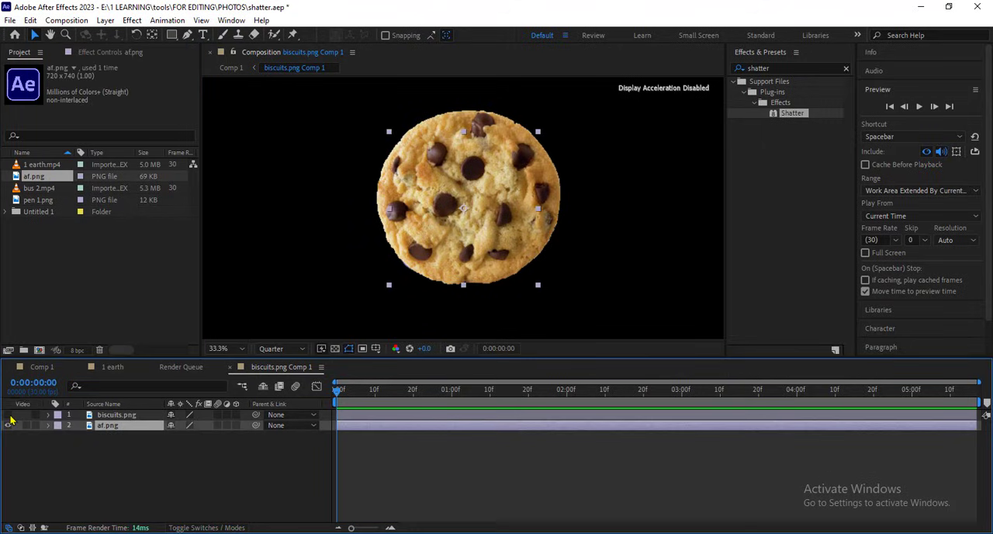
# Step: Hide the biscuits.png layer, return to Comp 1 and play the shatter animation with the replaced image
pyautogui.click(8, 415)
pyautogui.click(42, 369)
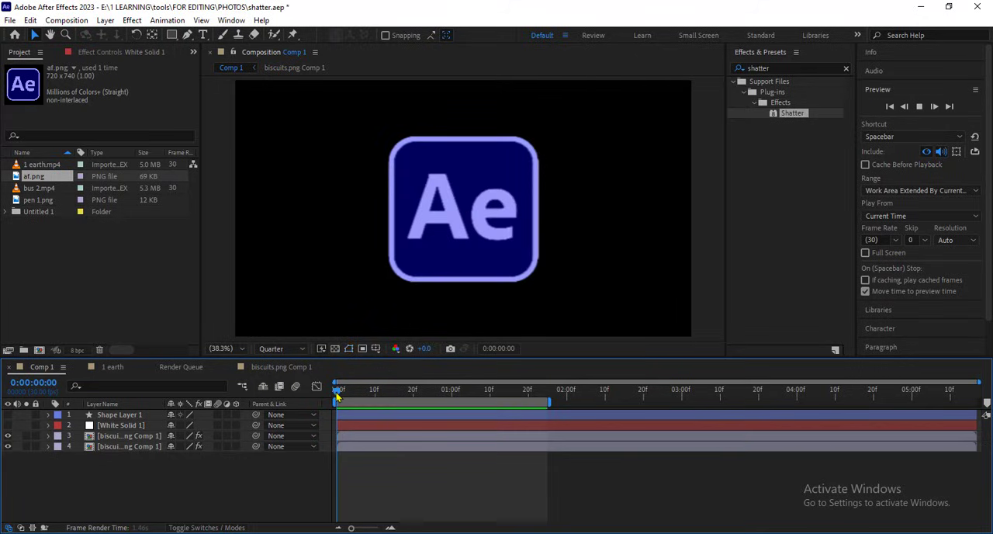
pyautogui.press('space')
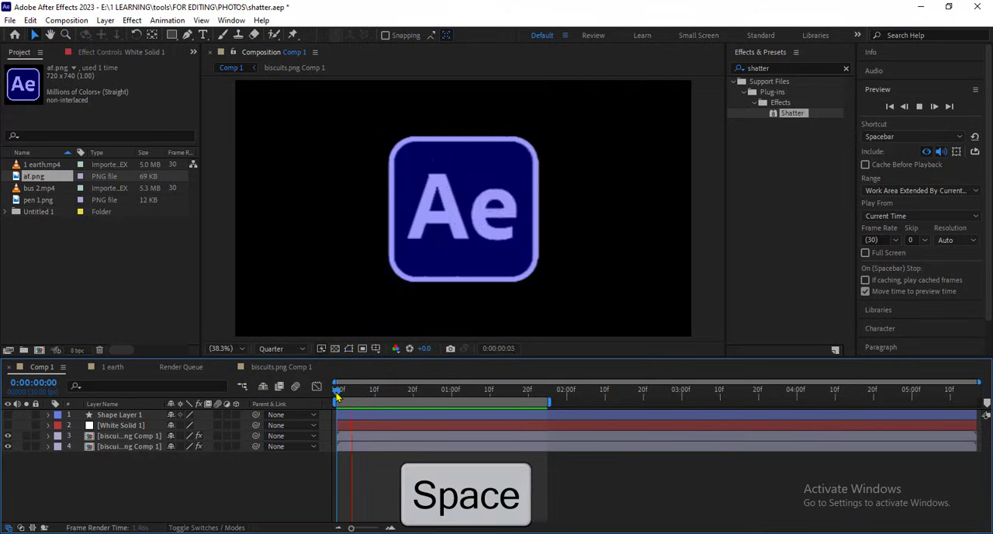